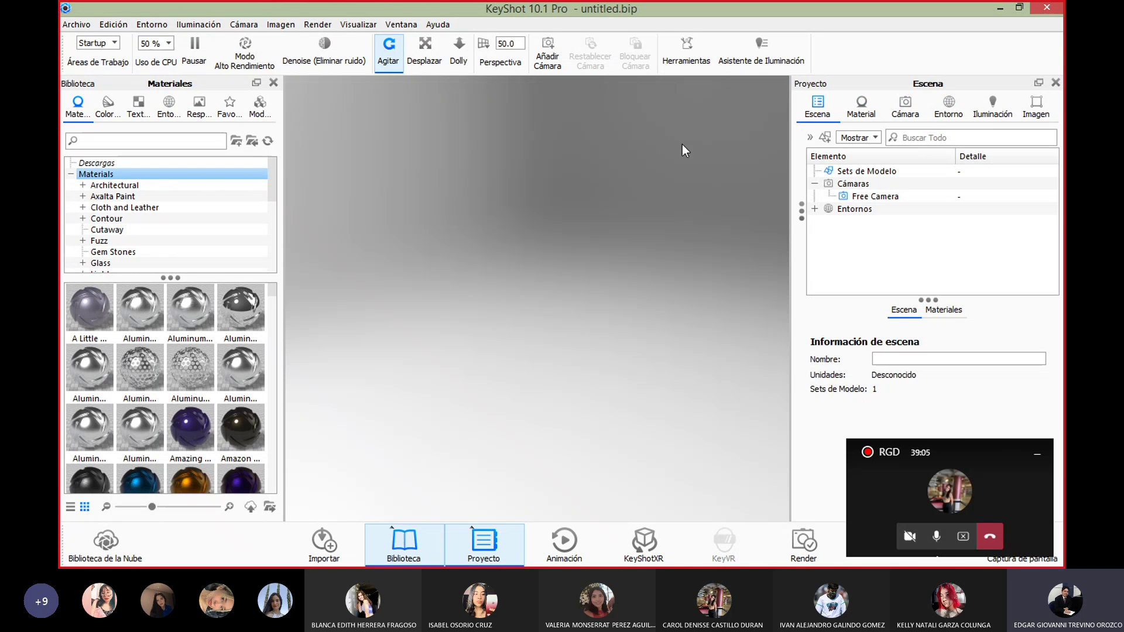
# Look through the library's color, texture, environment, backplate and favorites collections.
pyautogui.click(859, 111)
pyautogui.click(811, 113)
pyautogui.click(111, 109)
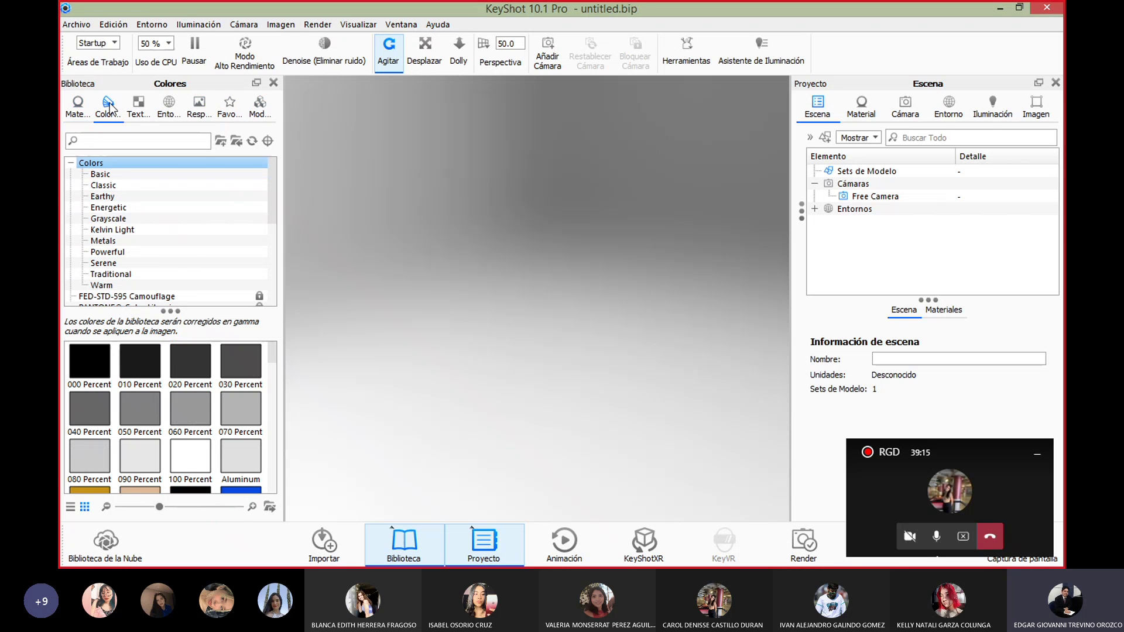
pyautogui.click(131, 108)
pyautogui.click(168, 108)
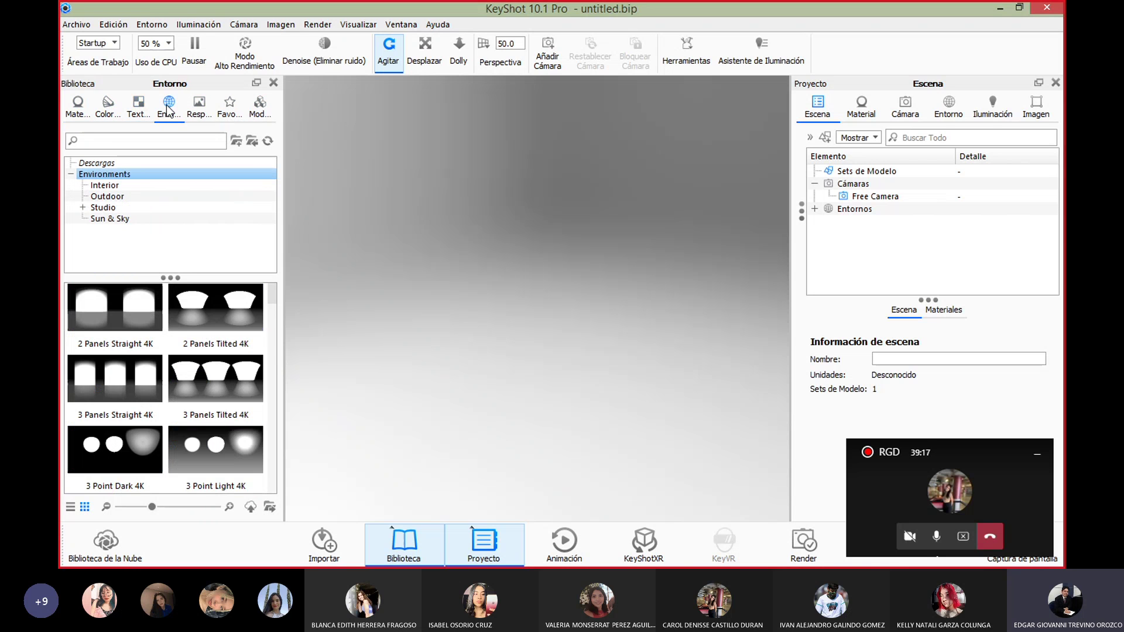
pyautogui.click(200, 108)
pyautogui.click(229, 109)
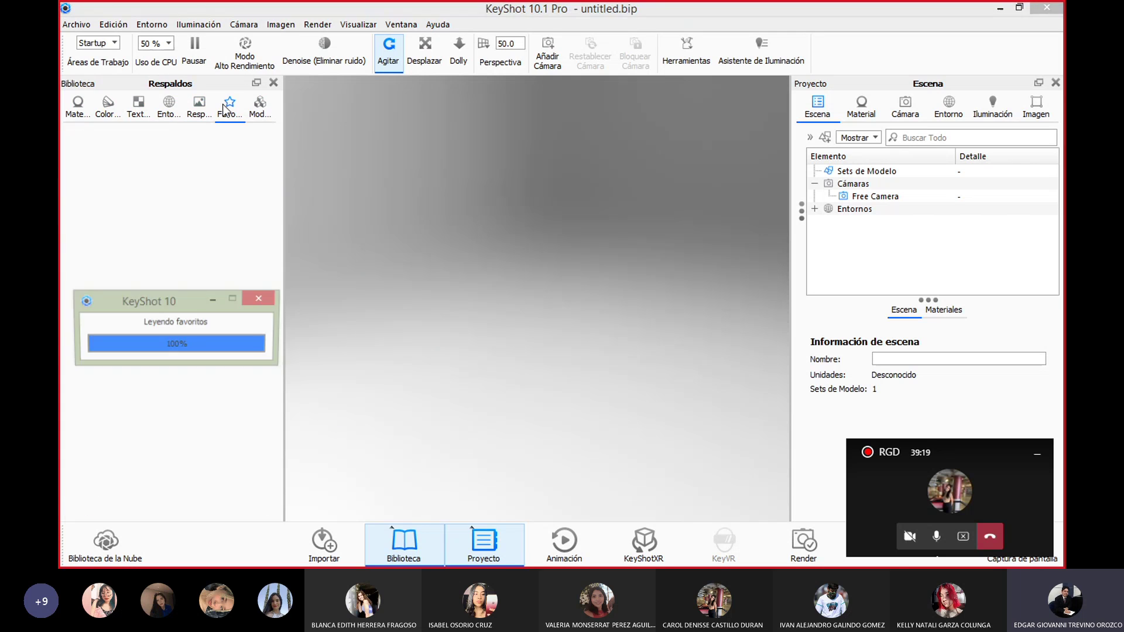
# Add a Plane from the model library to the scene.
pyautogui.click(260, 108)
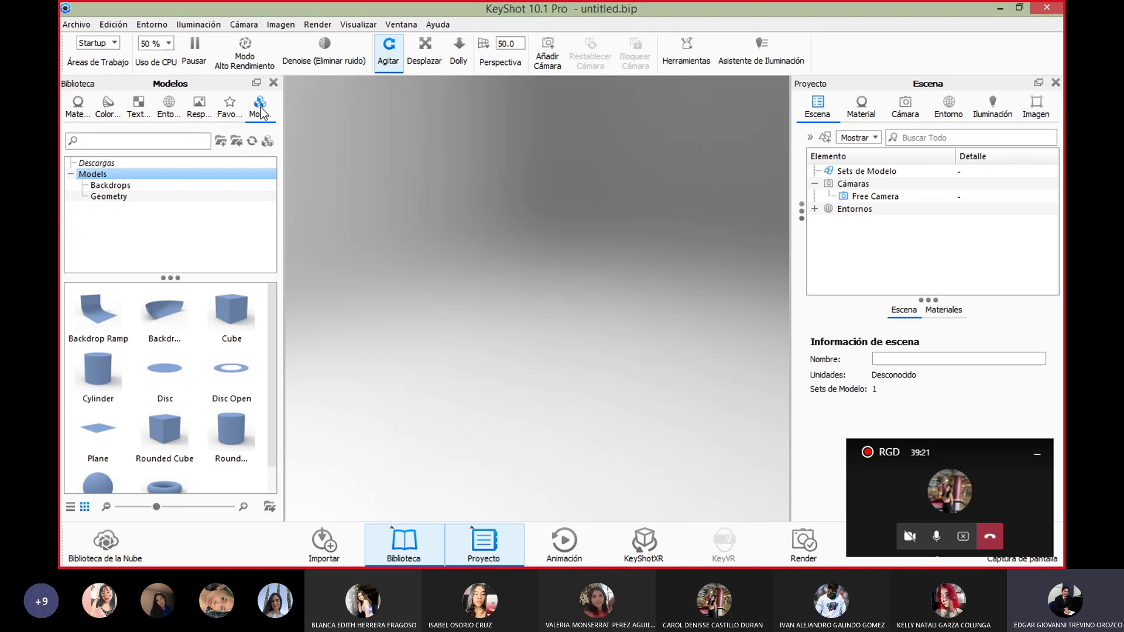
pyautogui.click(98, 428)
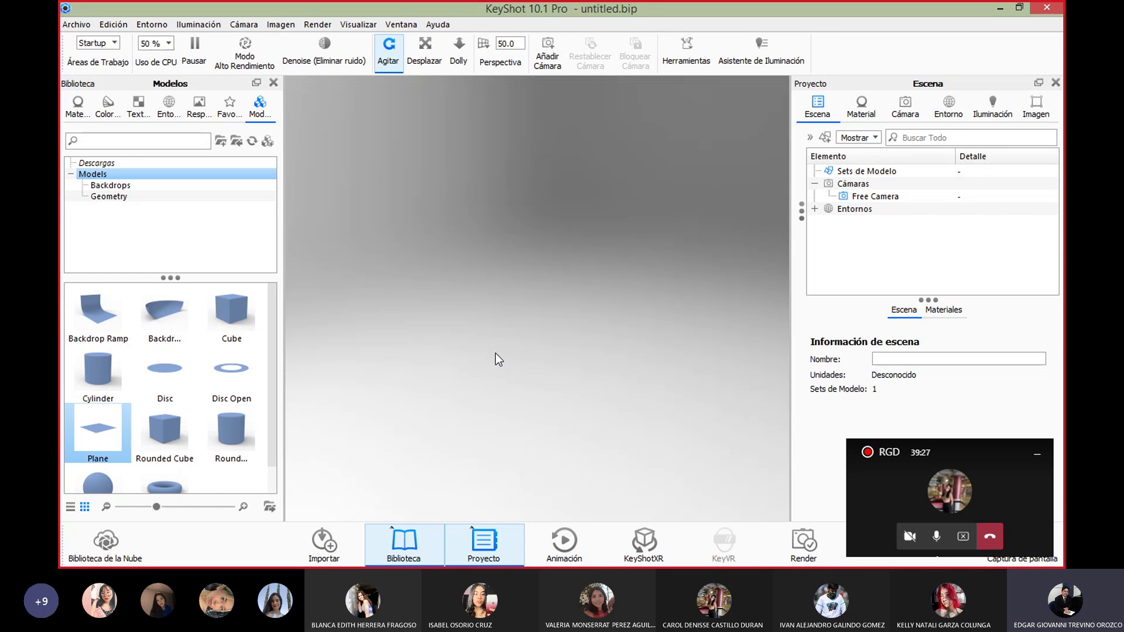
pyautogui.moveTo(98, 431); pyautogui.dragTo(530, 340)
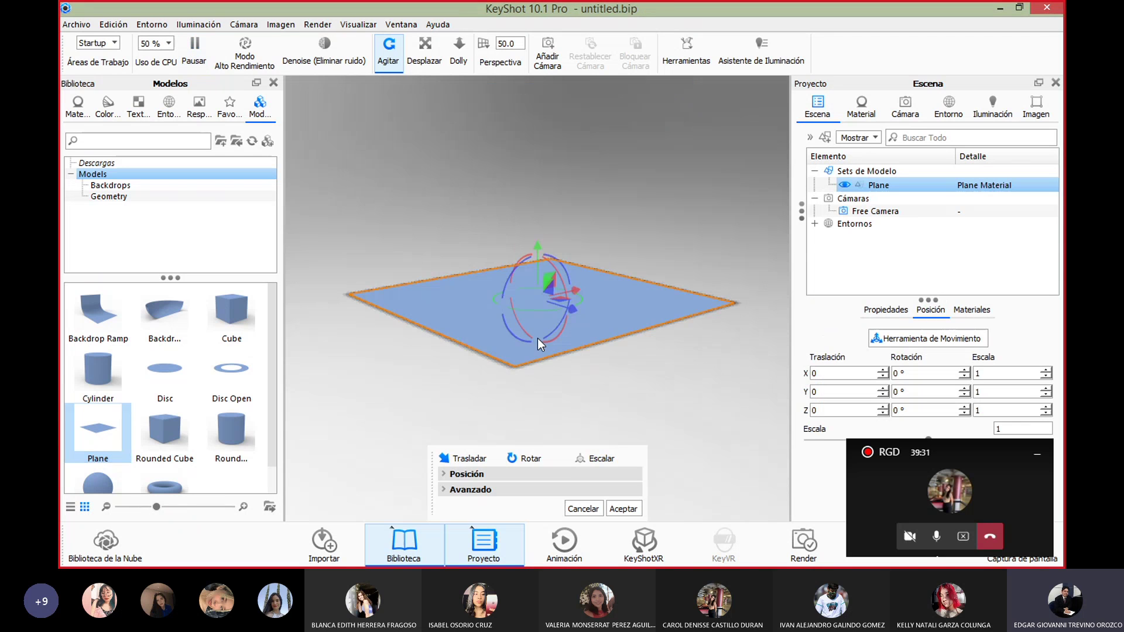
# Rotate the plane to 90° about its X axis so it stands upright, and accept the move.
pyautogui.moveTo(554, 276); pyautogui.dragTo(568, 324)
pyautogui.moveTo(504, 435); pyautogui.dragTo(455, 434)
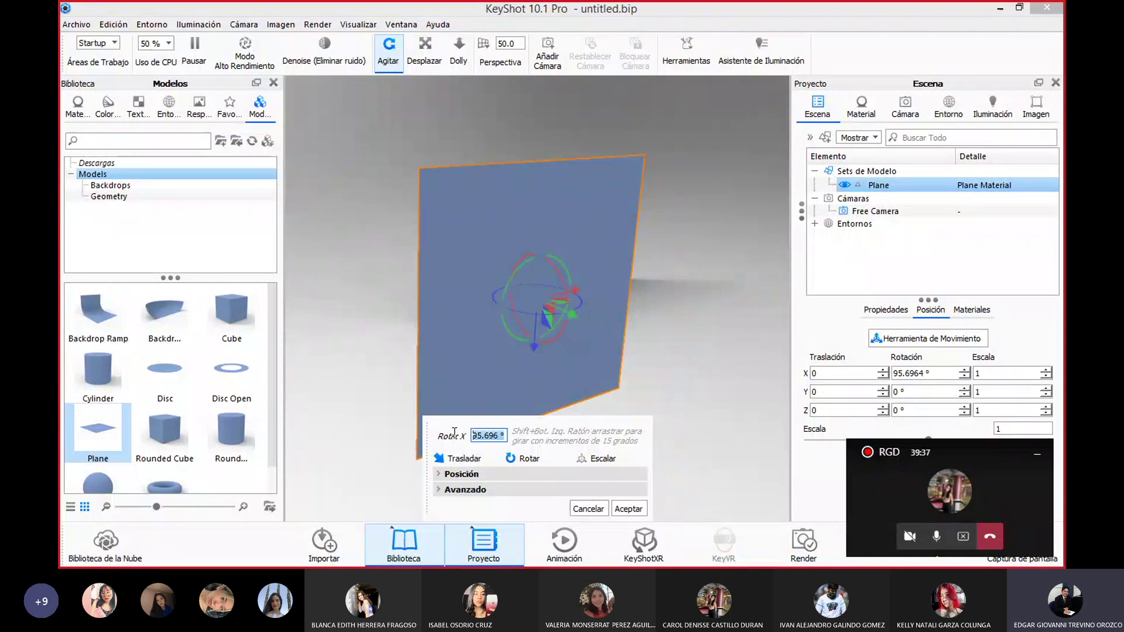
pyautogui.write('90')
pyautogui.press('Return')
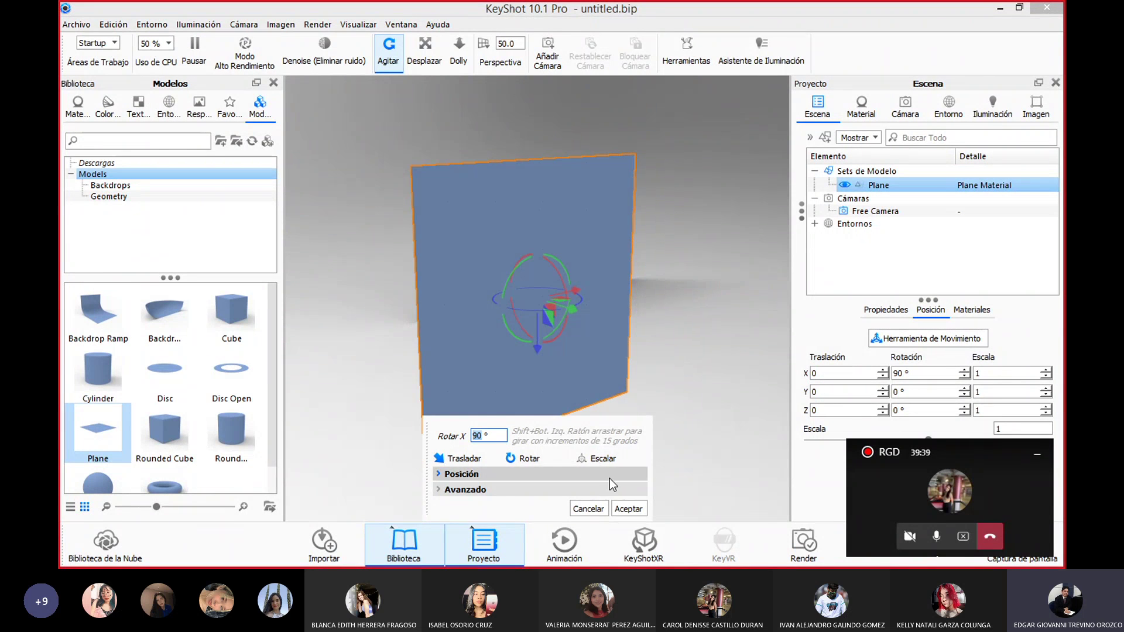
pyautogui.click(629, 509)
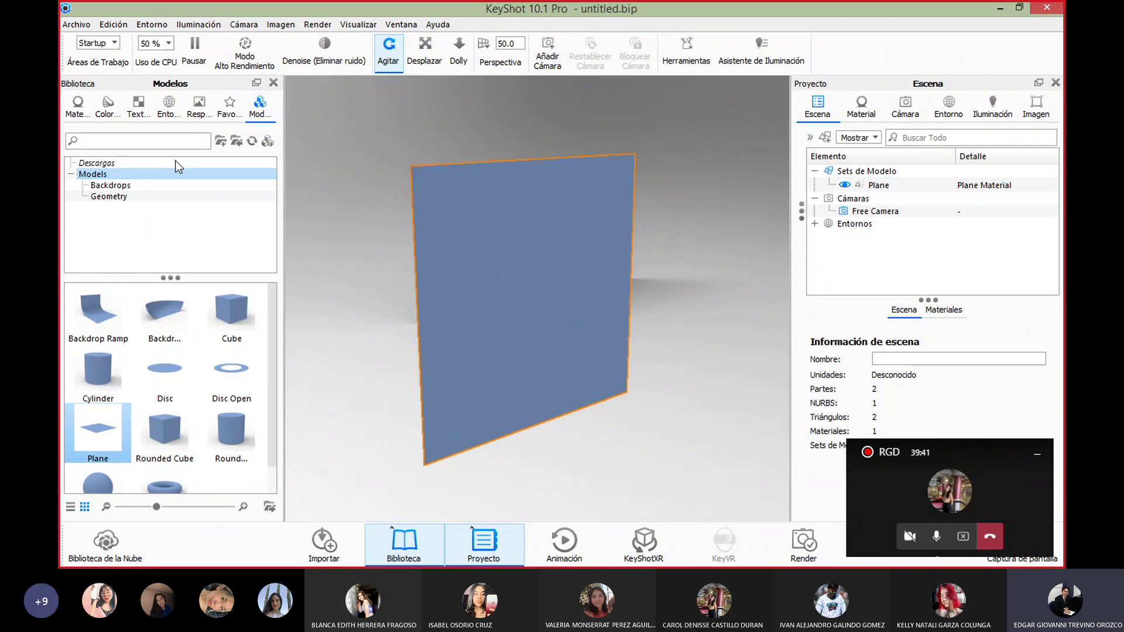
# Apply the Emissive Cool #1 material from the Light > Emissive library category to the plane.
pyautogui.click(82, 115)
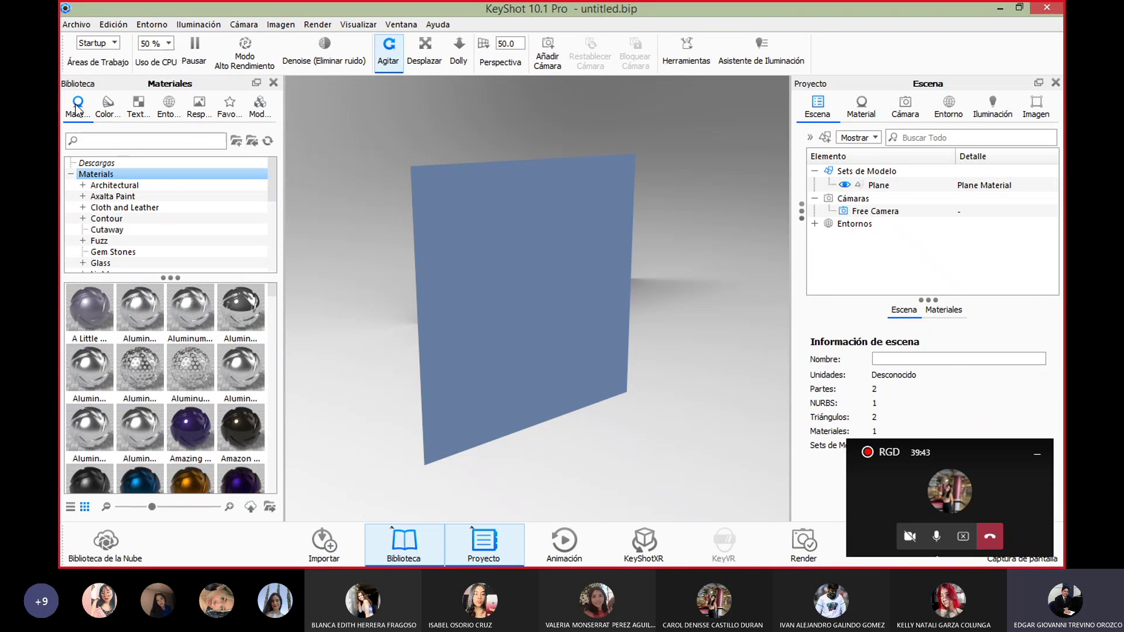
pyautogui.scroll(-5, 128, 257)
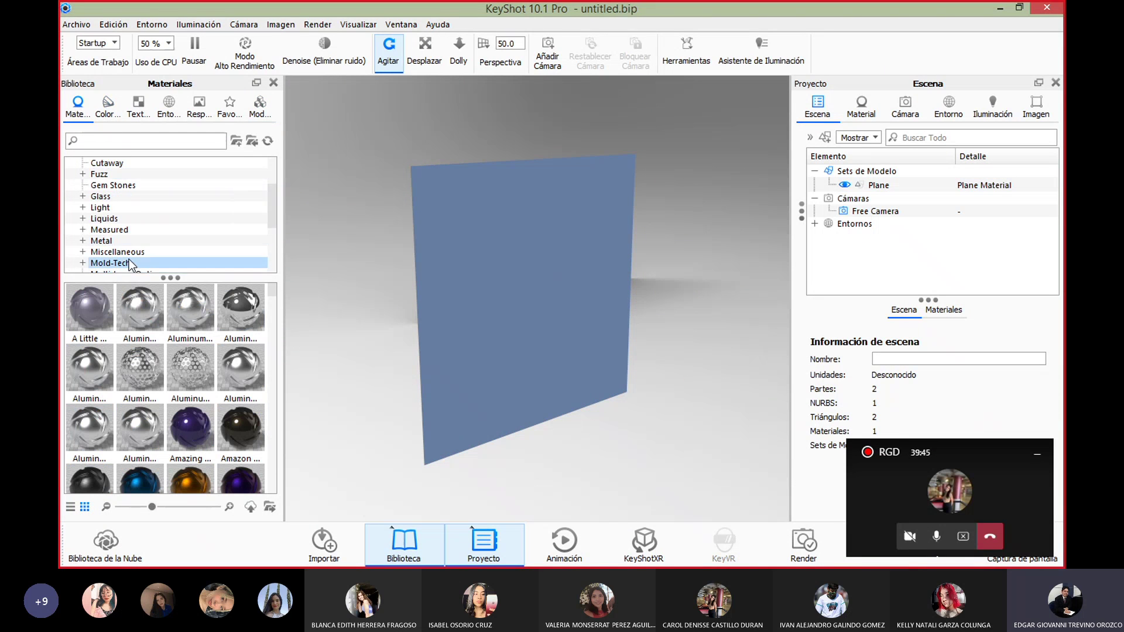
pyautogui.scroll(-1, 135, 259)
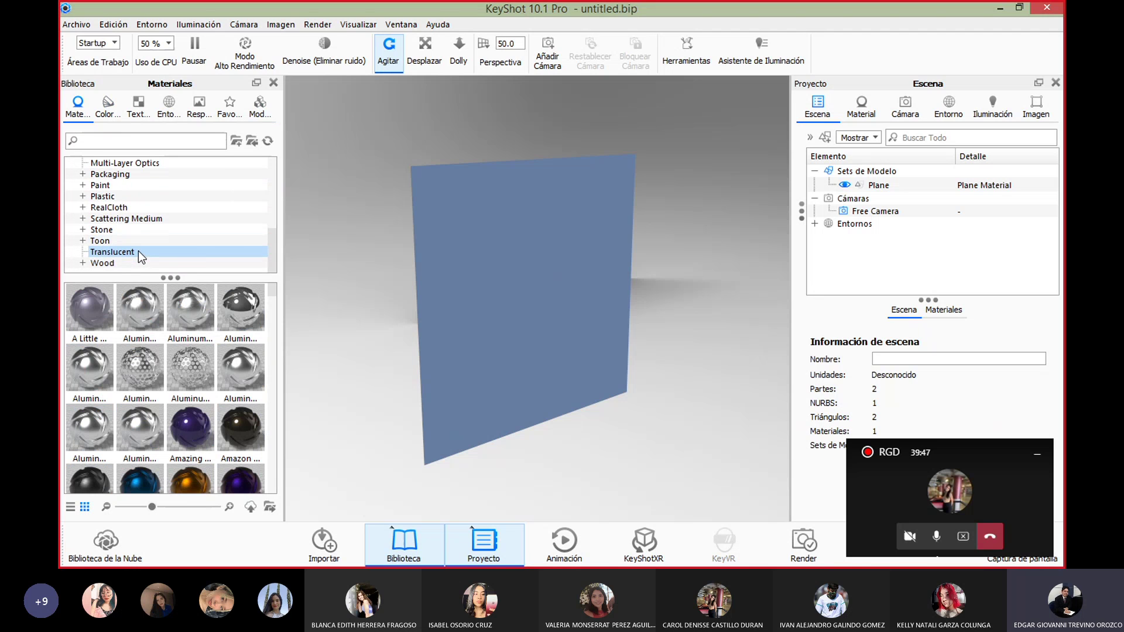
pyautogui.scroll(3, 138, 250)
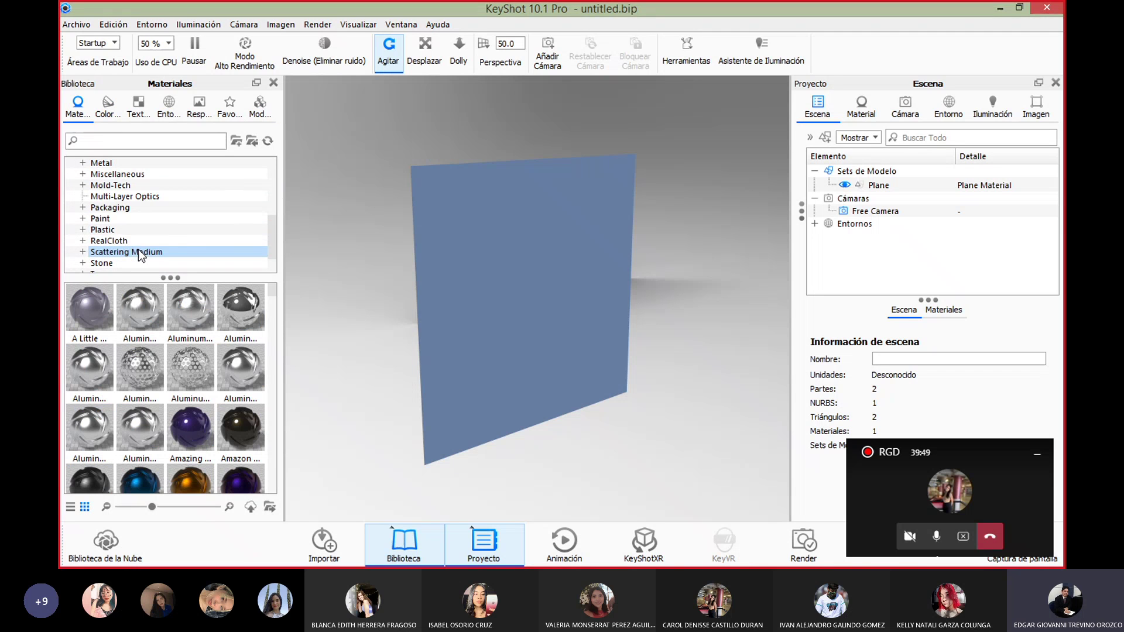
pyautogui.click(101, 163)
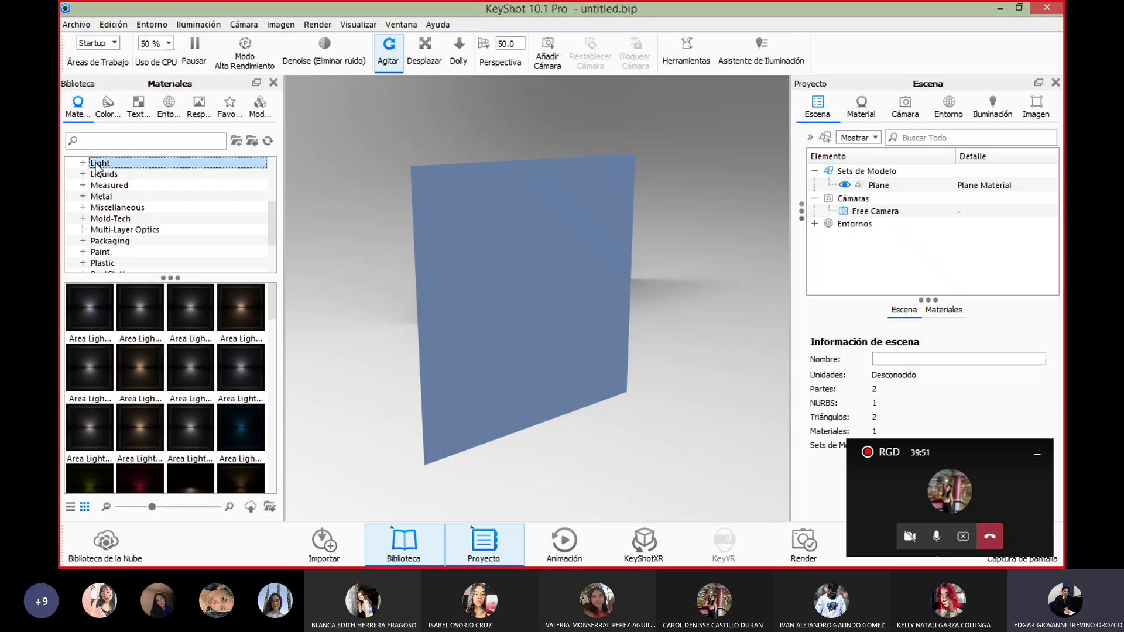
pyautogui.doubleClick(99, 163)
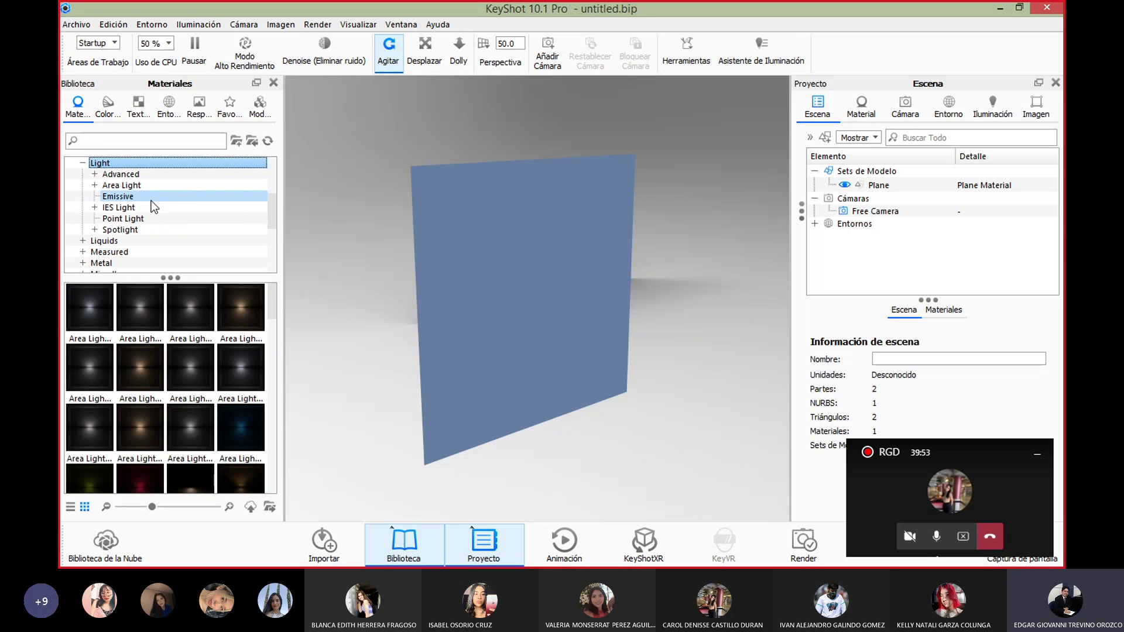
pyautogui.click(129, 197)
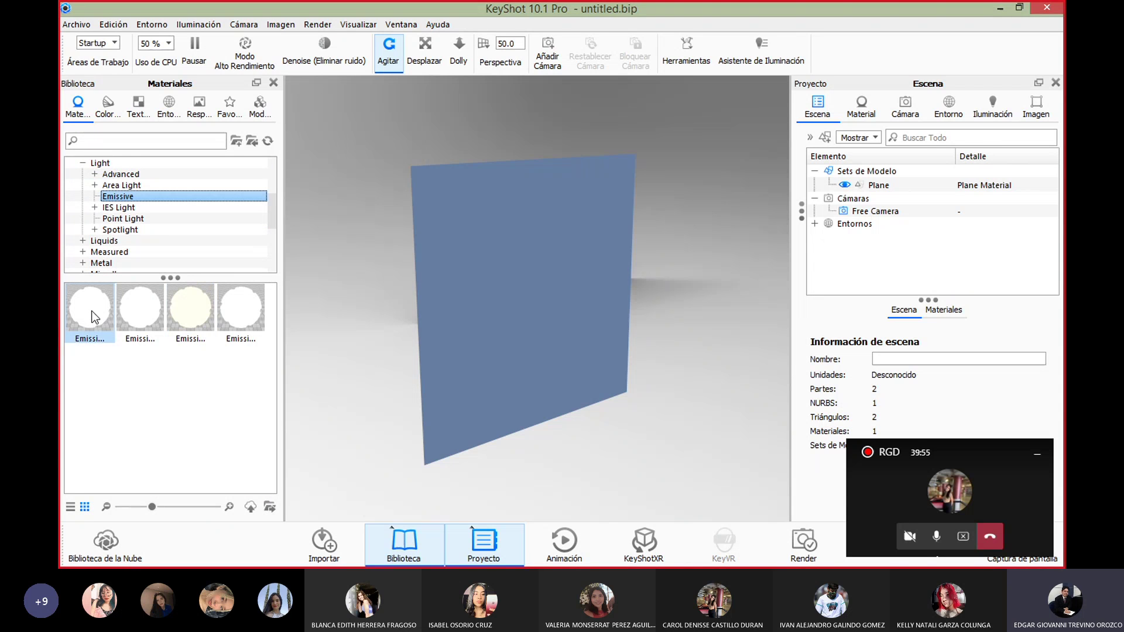
pyautogui.moveTo(91, 317); pyautogui.dragTo(452, 308)
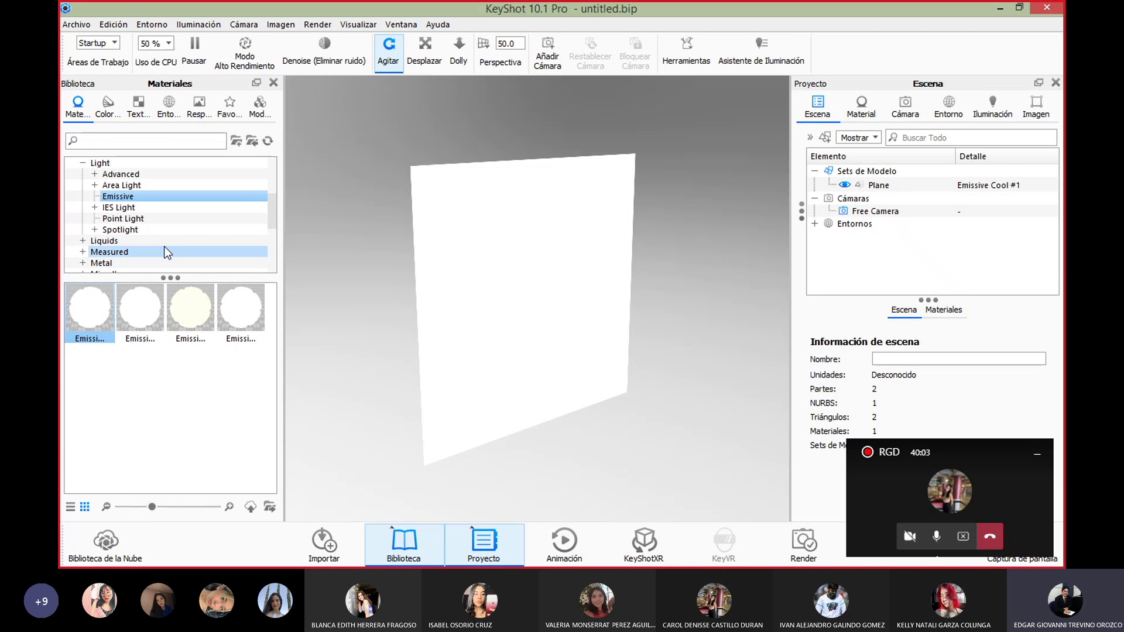
# Add a Backdrop Ramp from the model library around the plane.
pyautogui.click(229, 108)
pyautogui.click(259, 109)
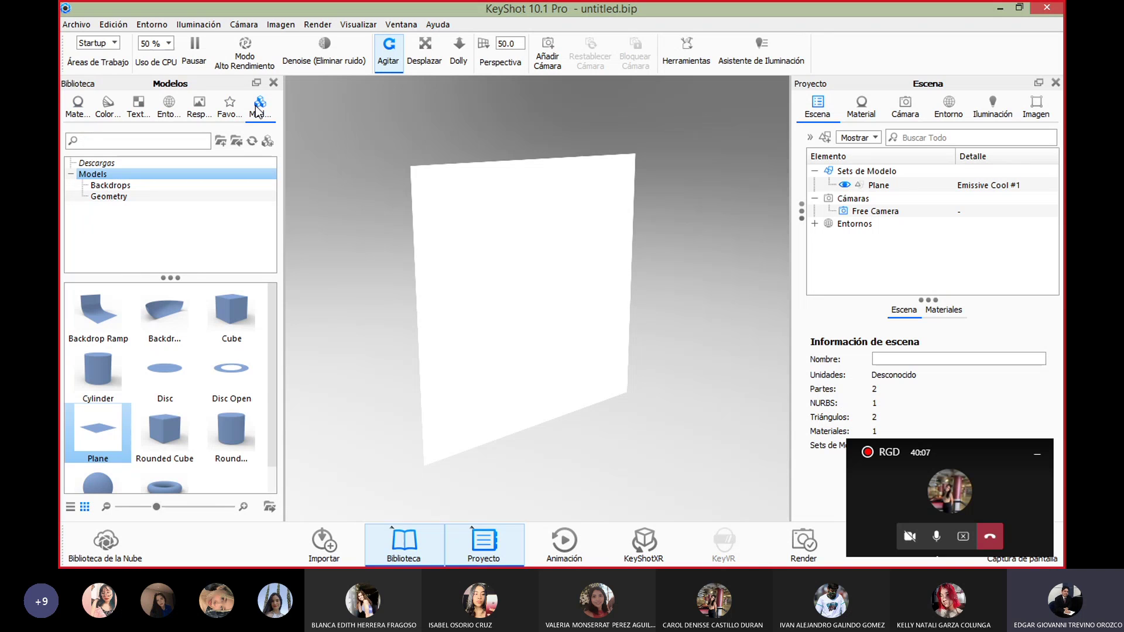
pyautogui.moveTo(97, 310); pyautogui.dragTo(339, 375)
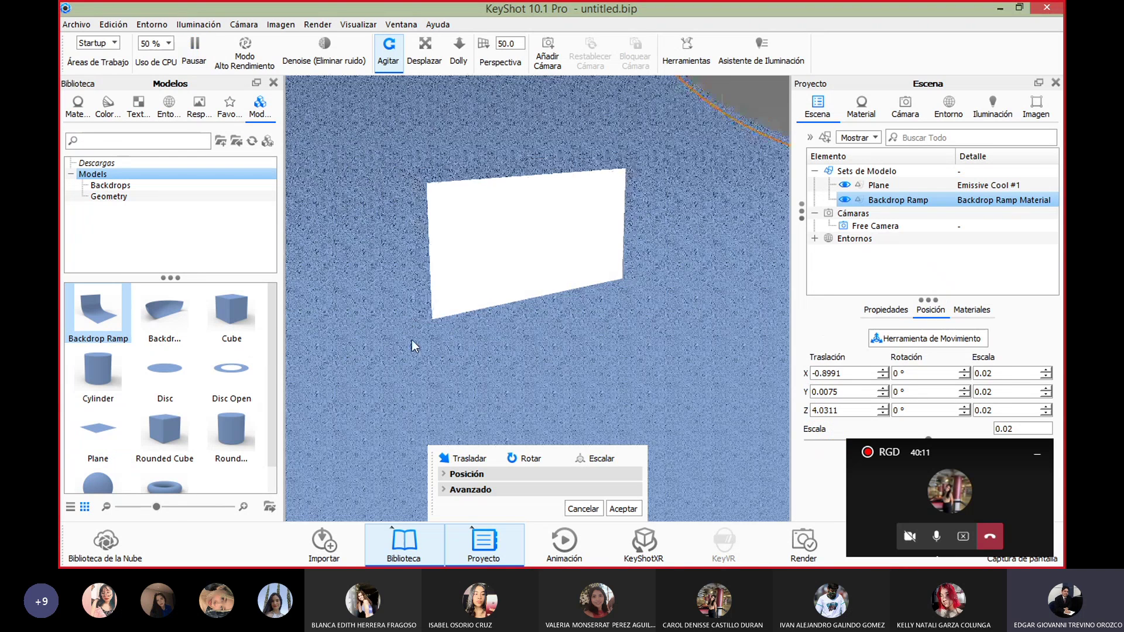
pyautogui.scroll(-3, 418, 340)
pyautogui.moveTo(418, 340); pyautogui.dragTo(571, 209)
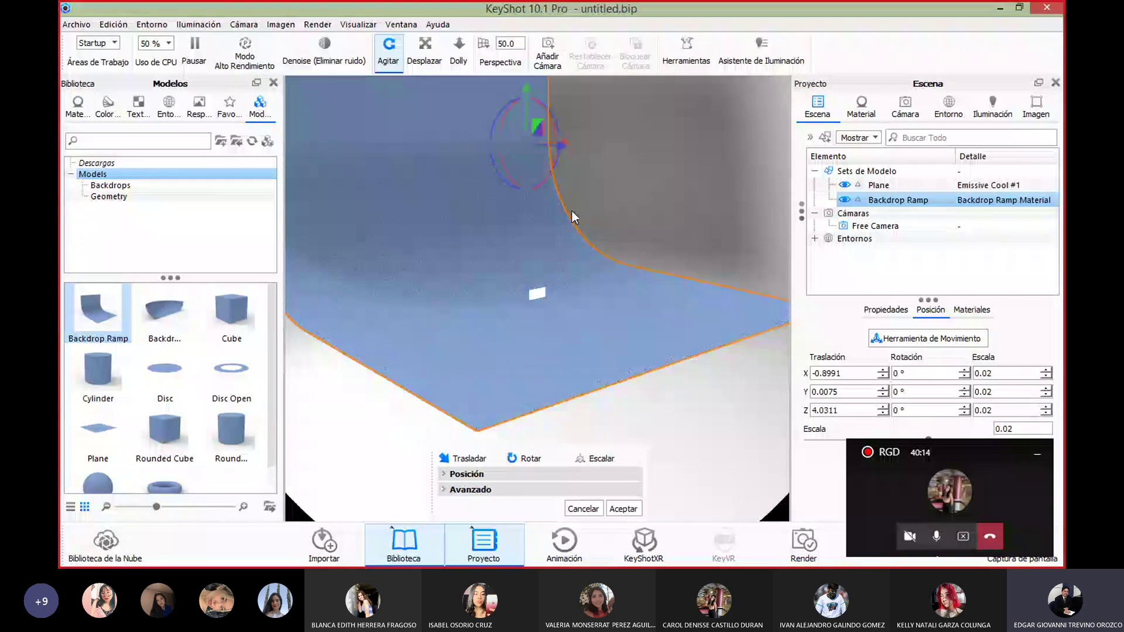
# Compare the position and scale settings of the plane and the Backdrop Ramp.
pyautogui.click(538, 292)
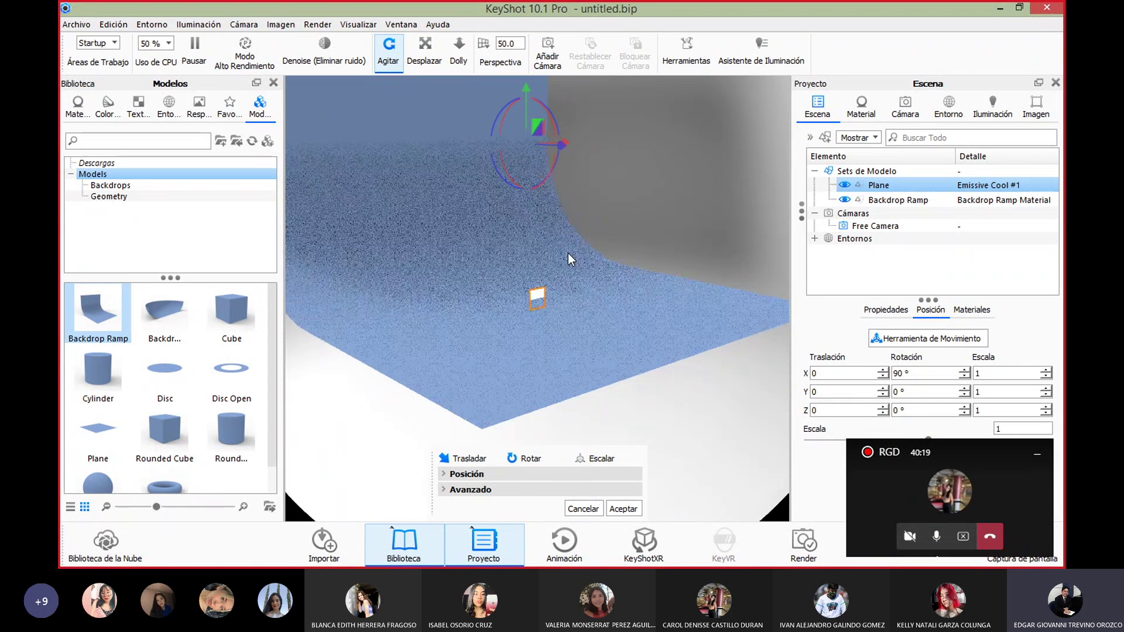
pyautogui.moveTo(538, 126); pyautogui.dragTo(540, 117)
pyautogui.click(874, 201)
pyautogui.click(875, 186)
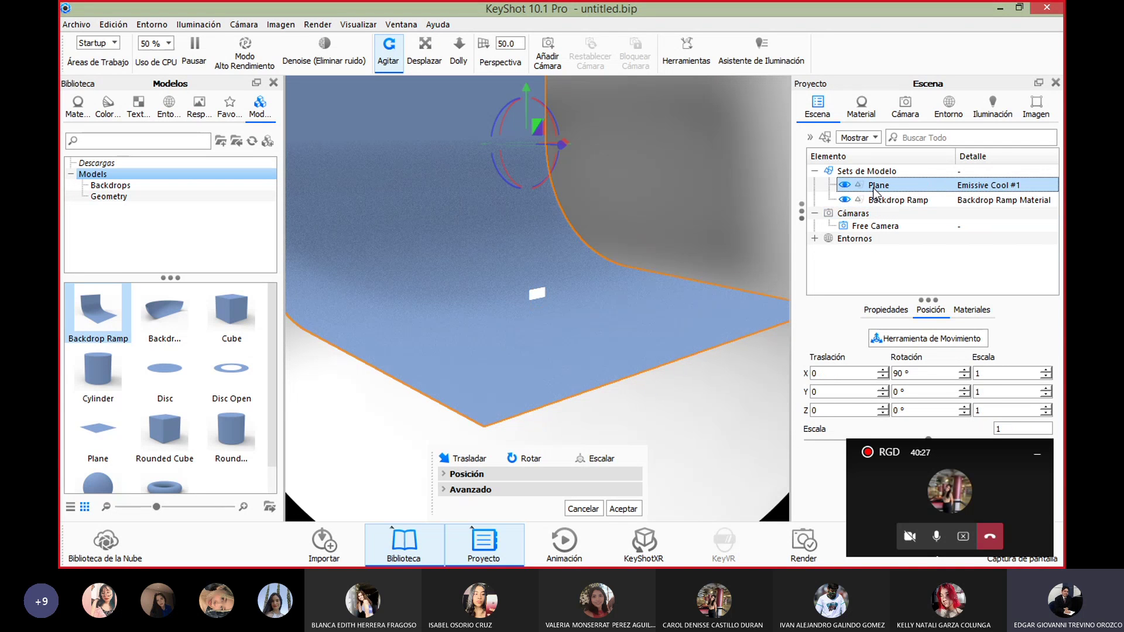
pyautogui.click(879, 200)
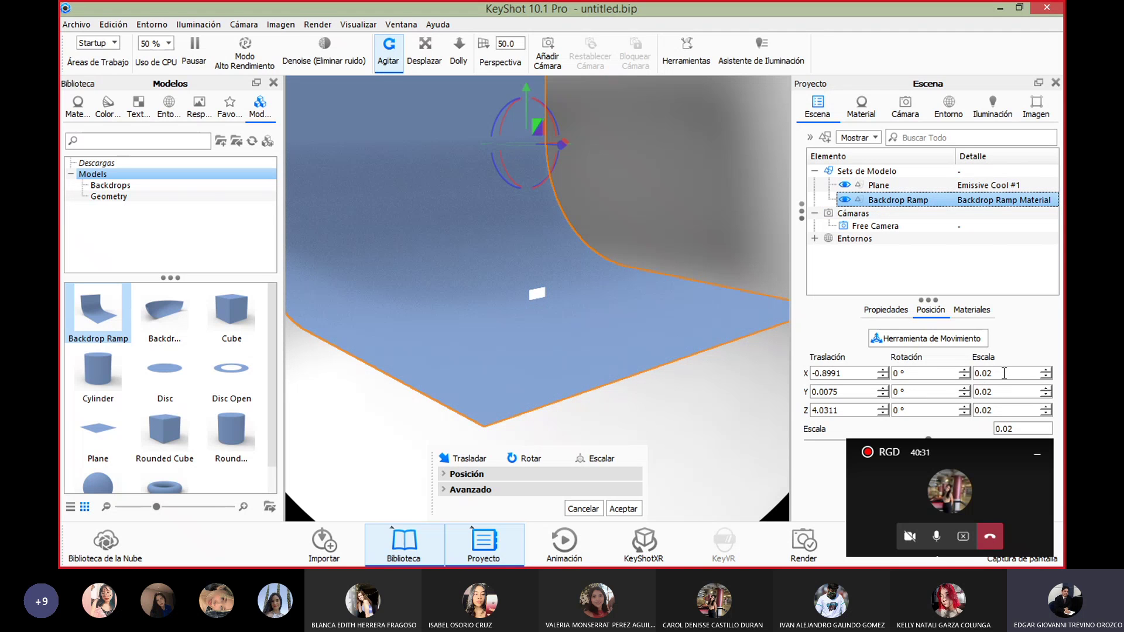
# Scale the plane to 10 in X, Y and Z.
pyautogui.click(881, 185)
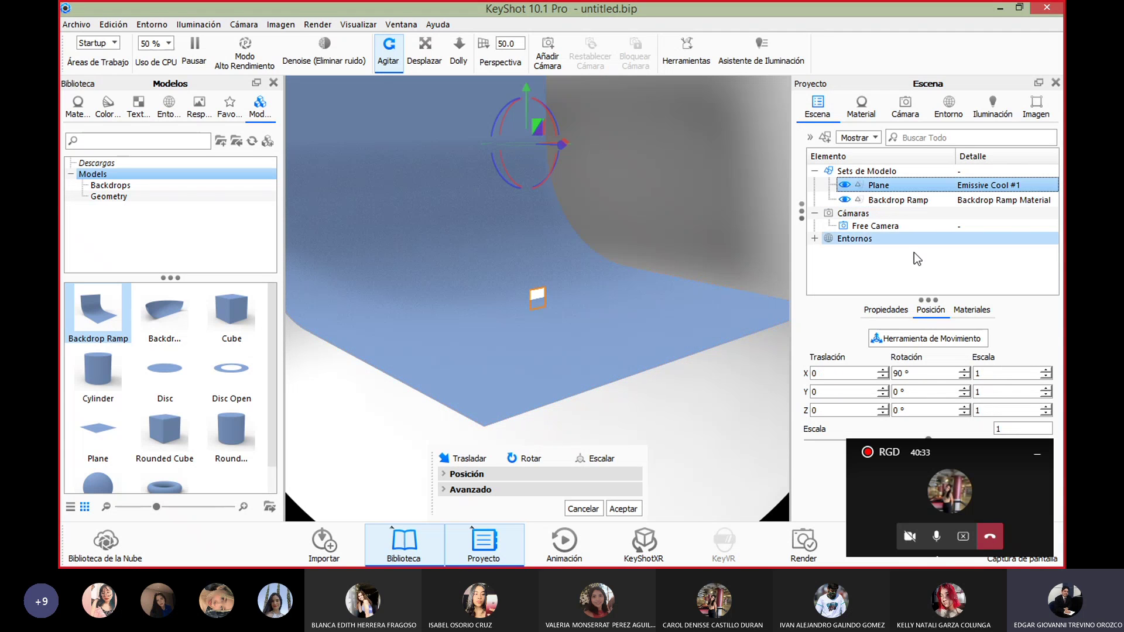
pyautogui.click(988, 372)
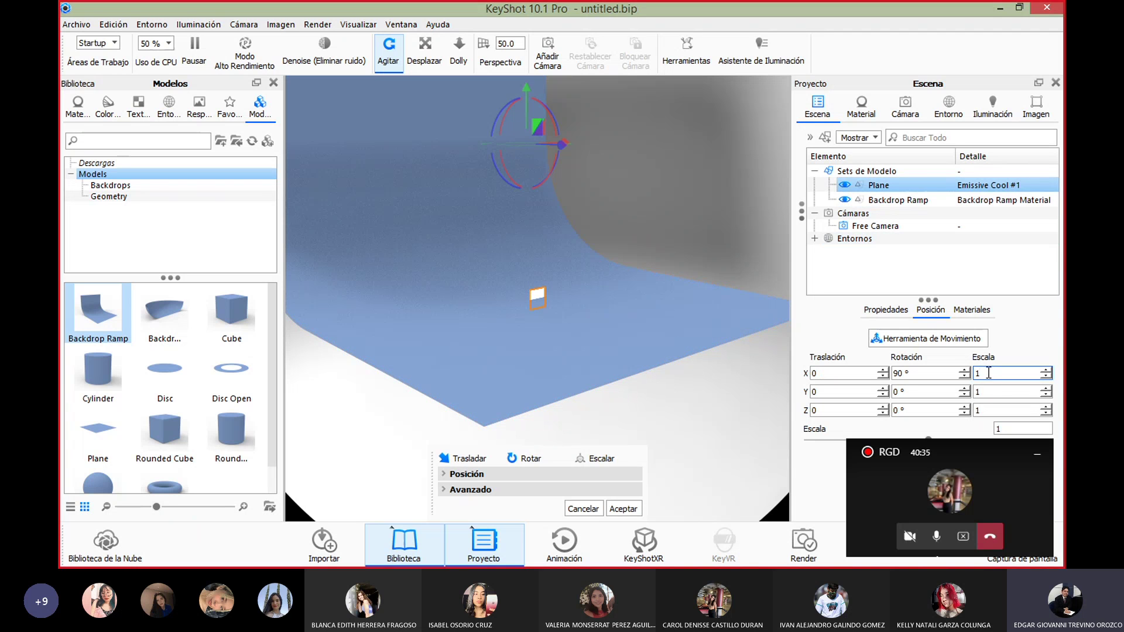
pyautogui.write('0')
pyautogui.click(992, 392)
pyautogui.write('0')
pyautogui.click(998, 405)
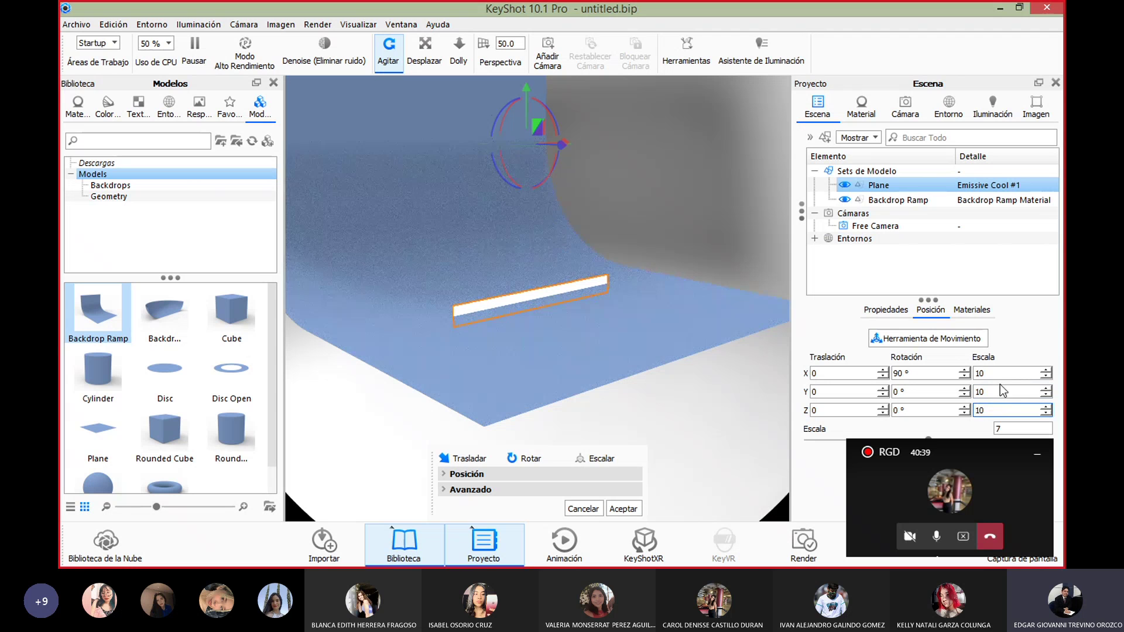
pyautogui.write('0')
pyautogui.click(1003, 391)
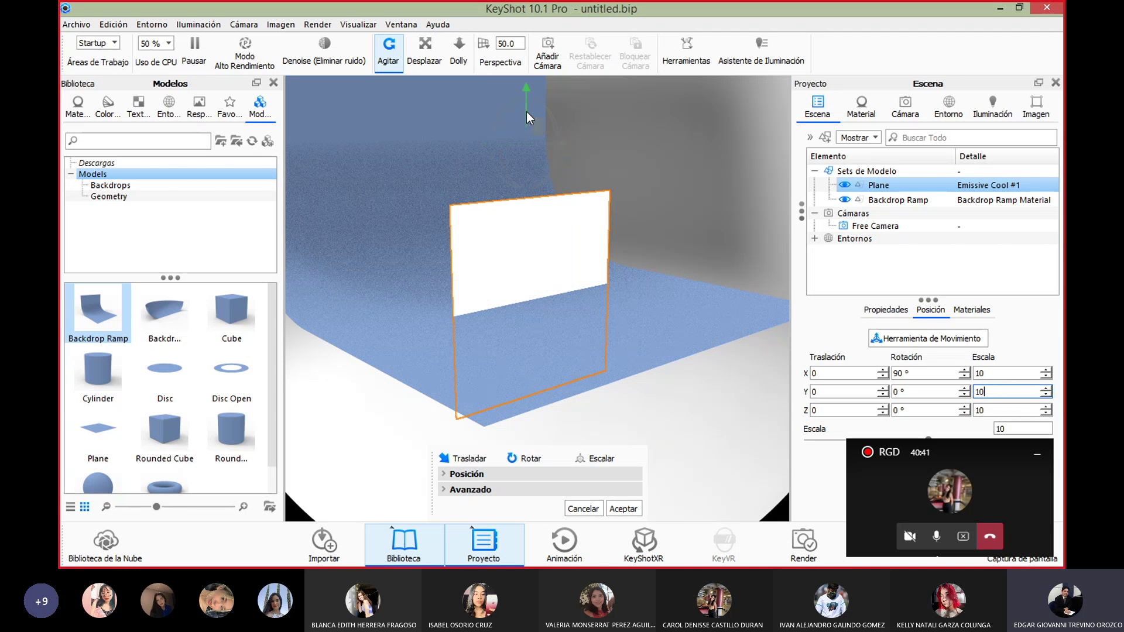
# Lower the Backdrop Ramp by about 5.989 units along Y, beneath the plane's lower edge.
pyautogui.moveTo(525, 112); pyautogui.dragTo(518, 240)
pyautogui.rightClick(577, 202)
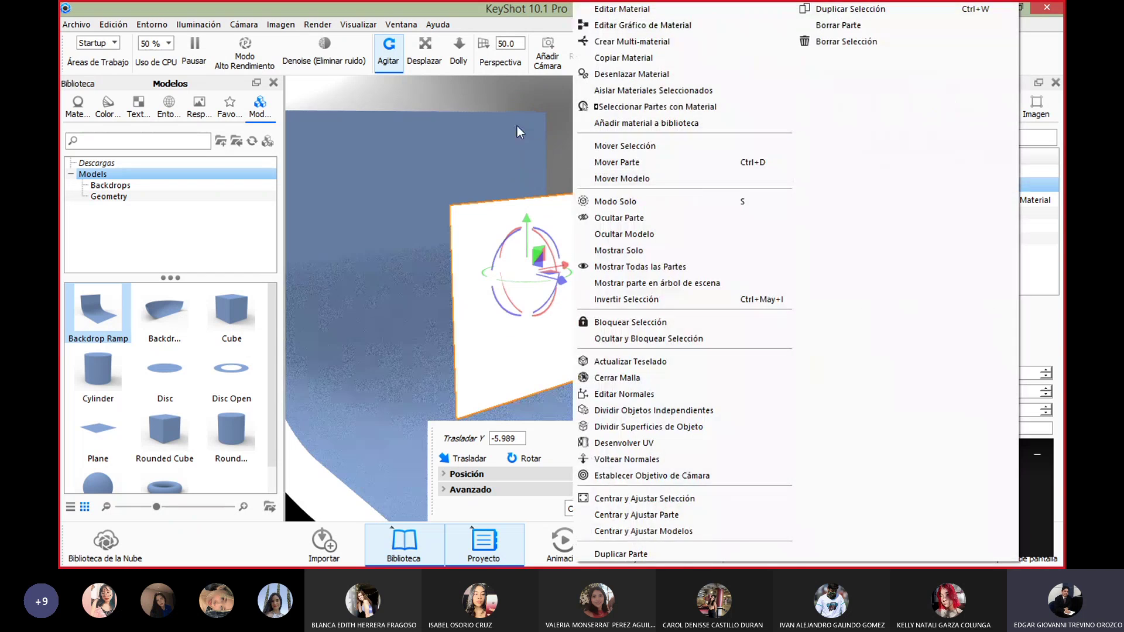
pyautogui.click(633, 178)
pyautogui.moveTo(634, 188); pyautogui.dragTo(580, 185)
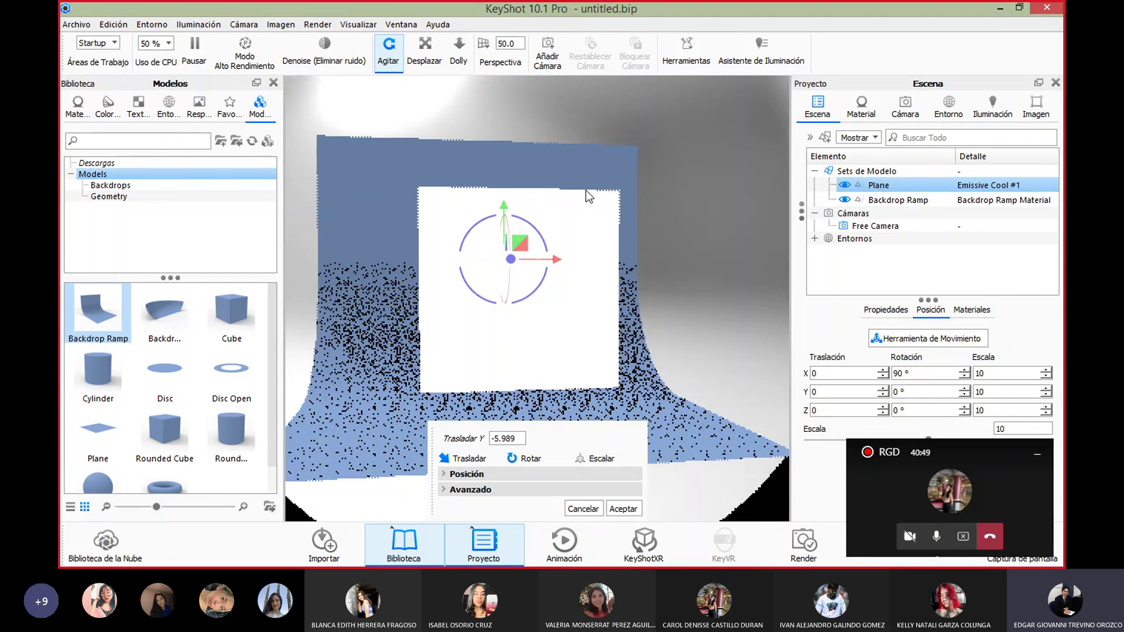
# Apply the Leather White 1000mm material from the Cloth and Leather library to the Backdrop Ramp.
pyautogui.click(530, 152)
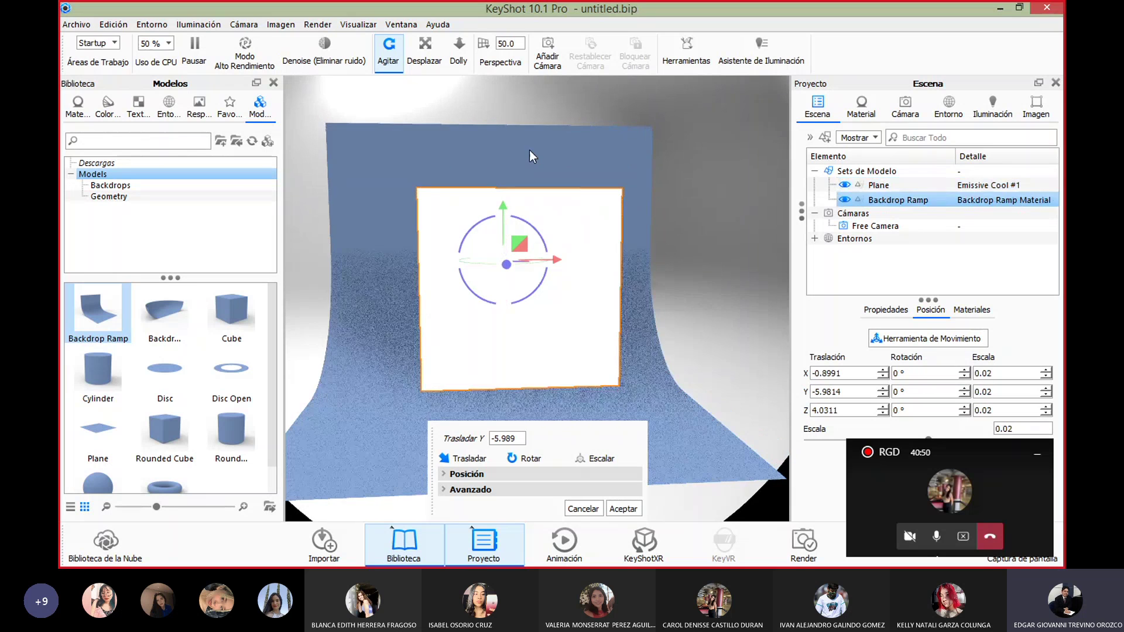
pyautogui.click(83, 115)
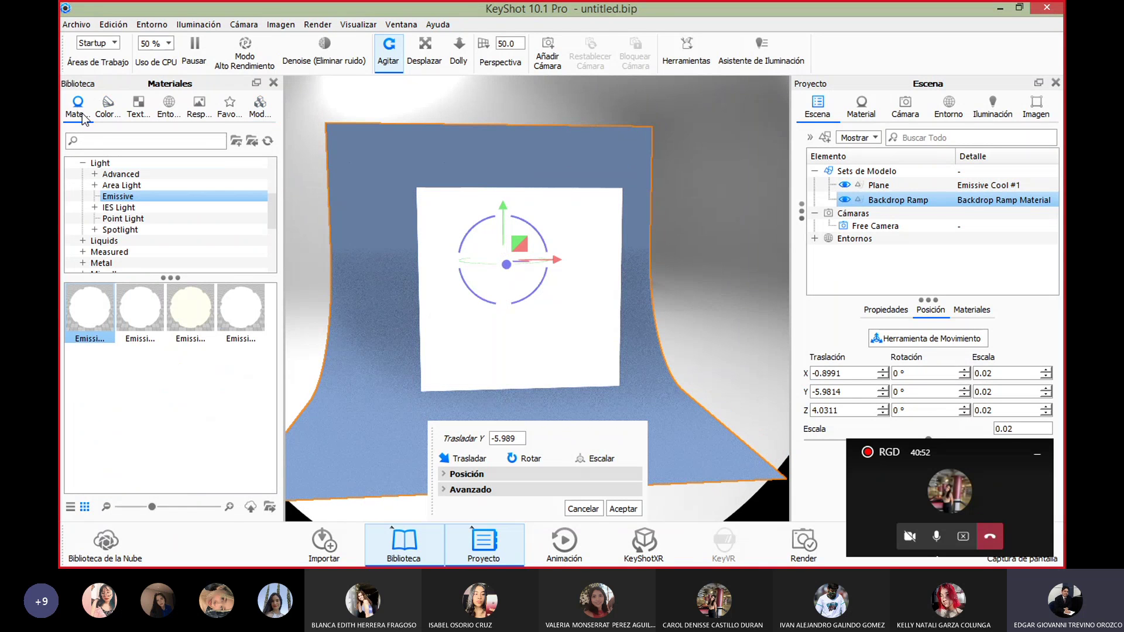
pyautogui.click(83, 163)
pyautogui.click(116, 186)
pyautogui.scroll(3, 120, 212)
pyautogui.click(114, 185)
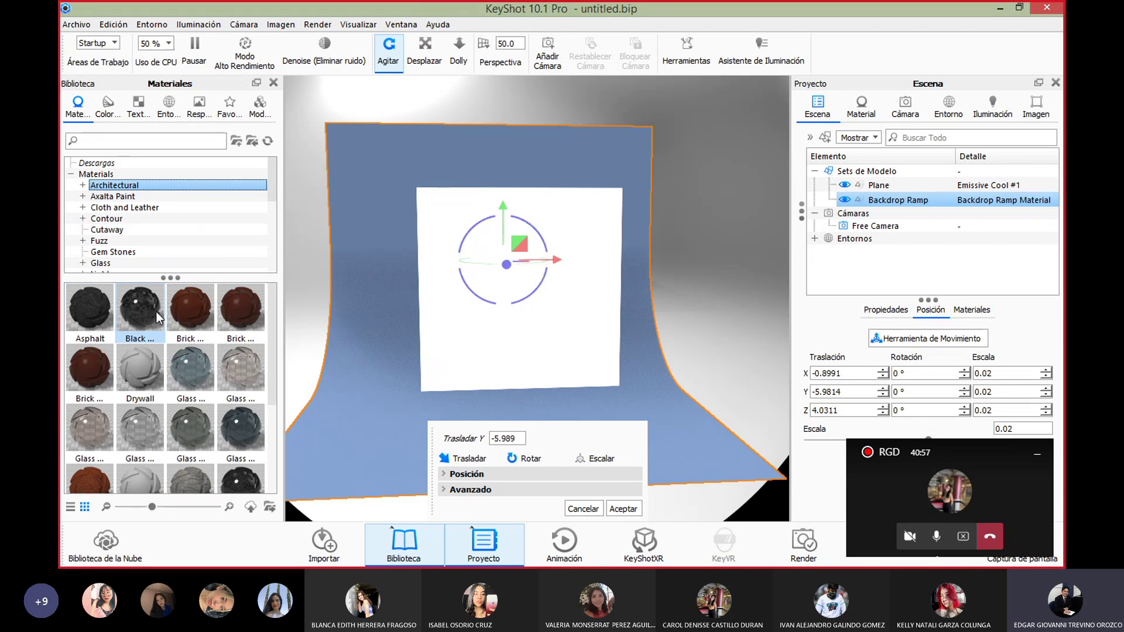
pyautogui.scroll(-3, 151, 329)
pyautogui.scroll(3, 155, 343)
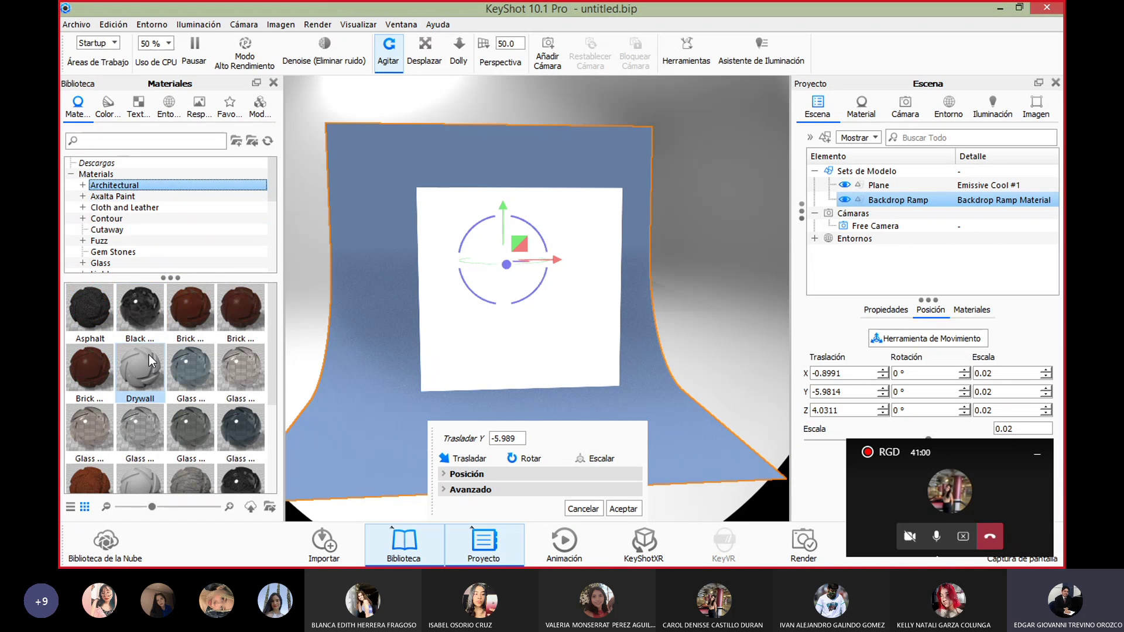
pyautogui.scroll(-3, 150, 369)
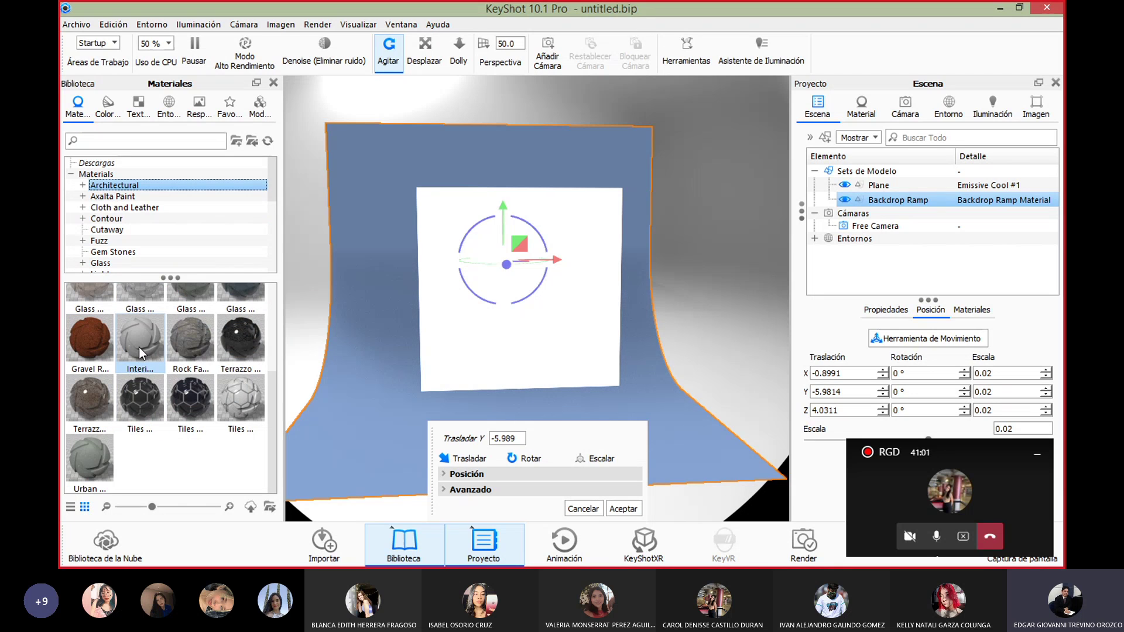
pyautogui.click(123, 198)
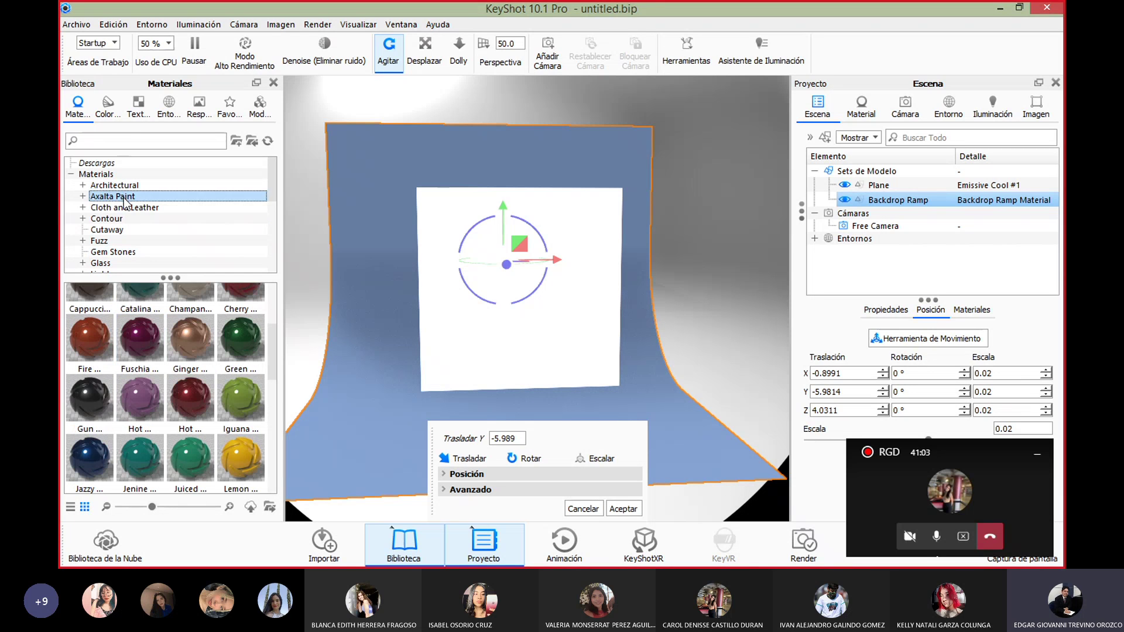
pyautogui.click(124, 208)
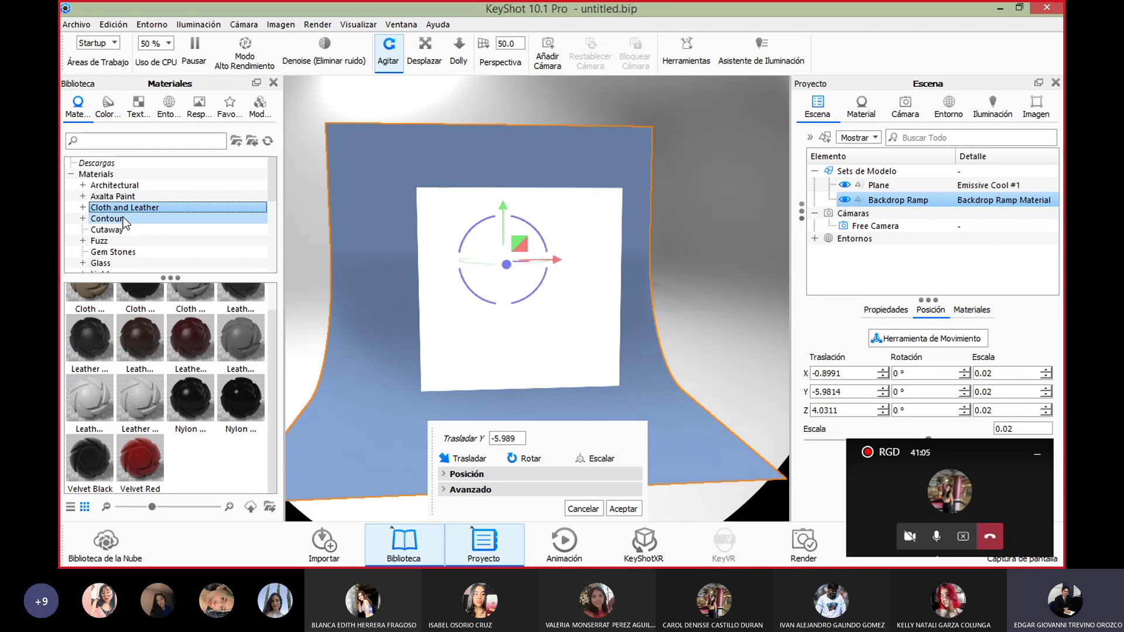
pyautogui.moveTo(69, 411); pyautogui.dragTo(377, 269)
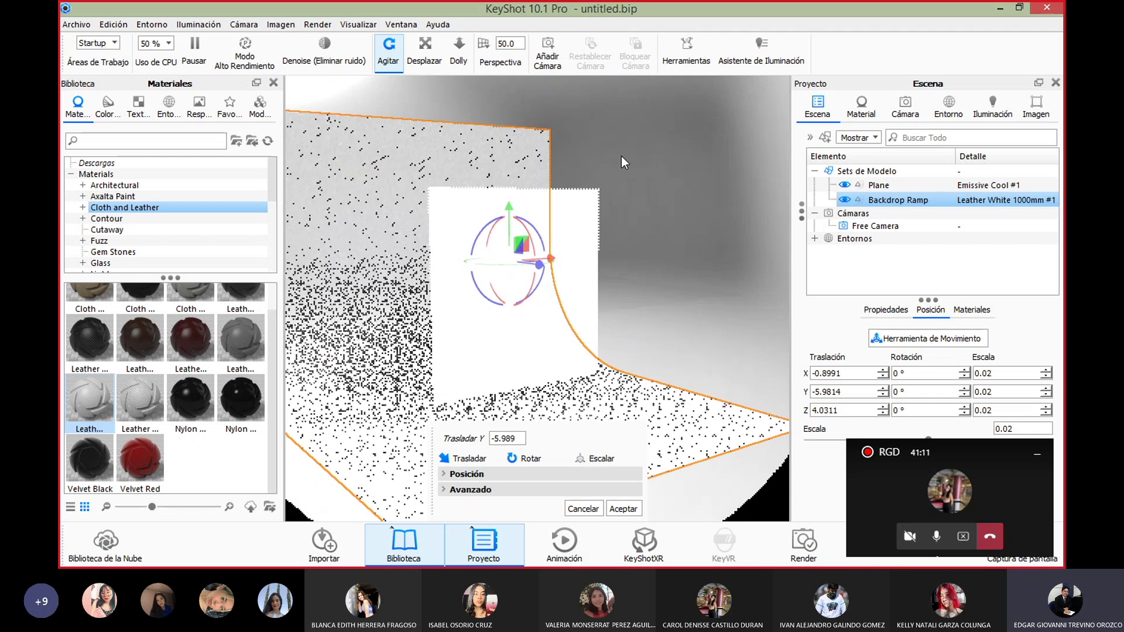
# Enlarge the scene's material list and open the plane's Emissive Cool #1 material at its texture settings.
pyautogui.click(586, 194)
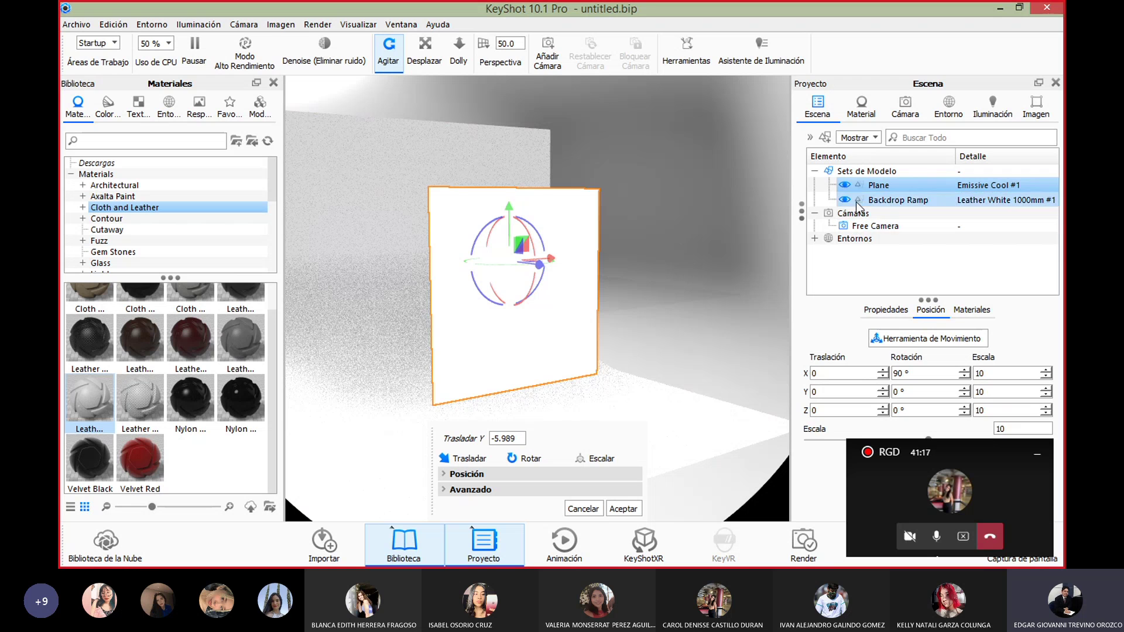
pyautogui.click(861, 108)
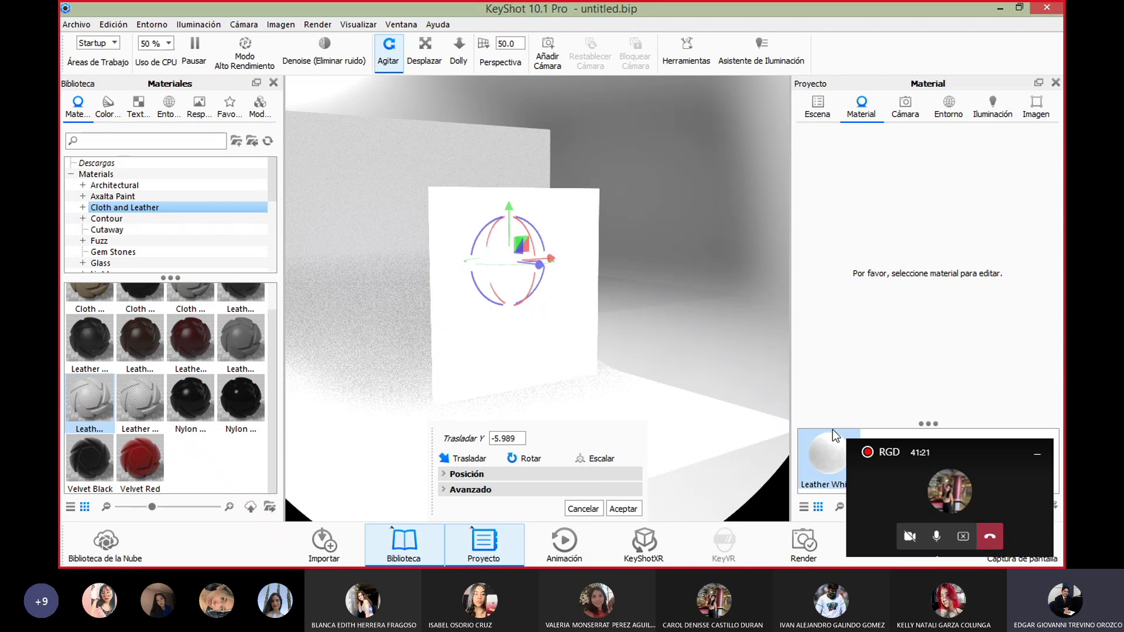
pyautogui.moveTo(833, 427); pyautogui.dragTo(844, 218)
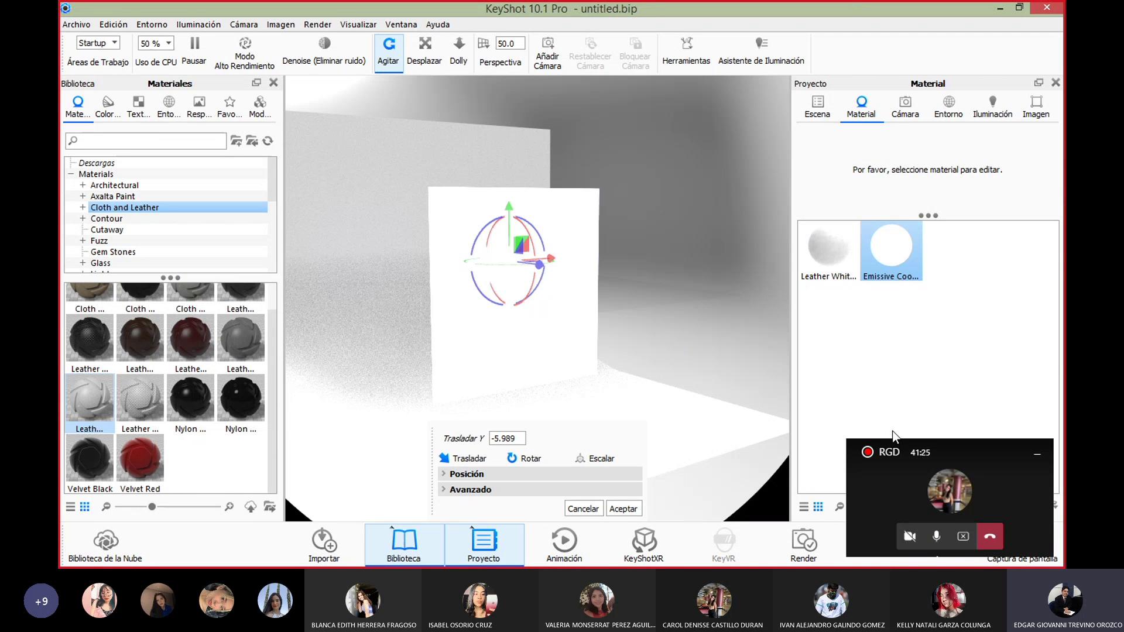
pyautogui.click(892, 249)
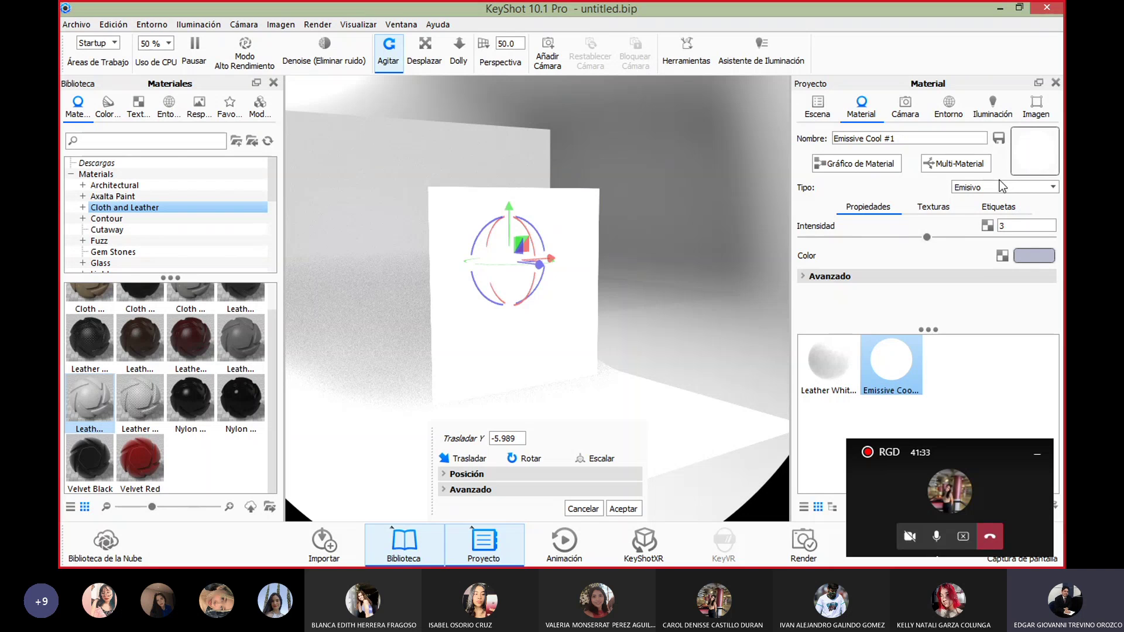
pyautogui.click(943, 208)
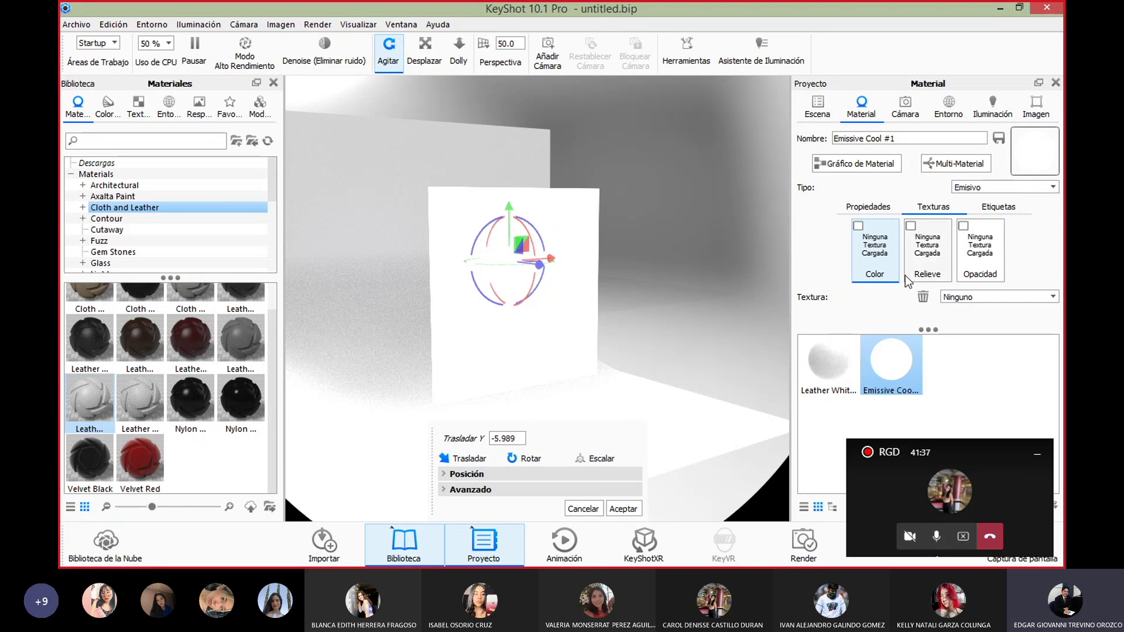
# Switch to Chrome and look through the image results for "chicharrines".
pyautogui.click(1001, 8)
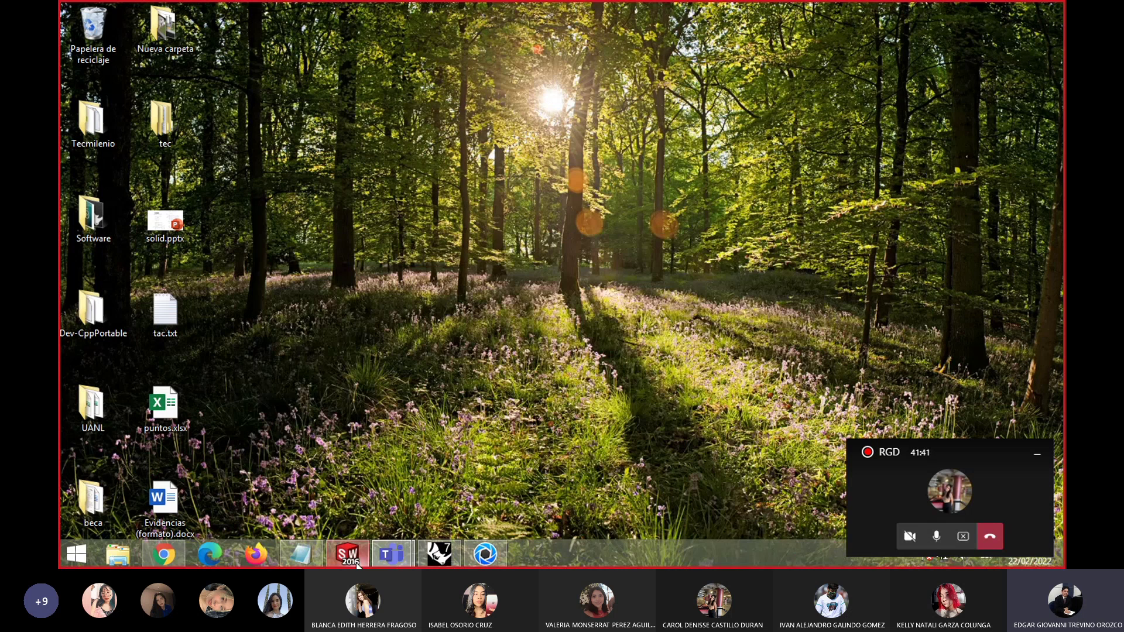
pyautogui.click(164, 553)
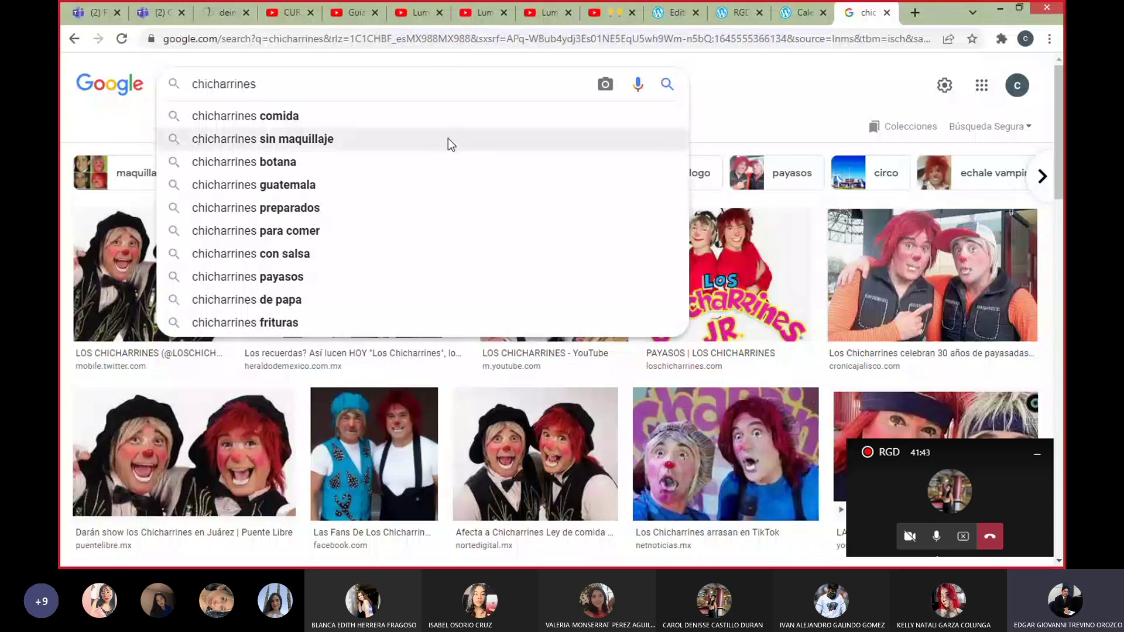
pyautogui.scroll(-5, 574, 297)
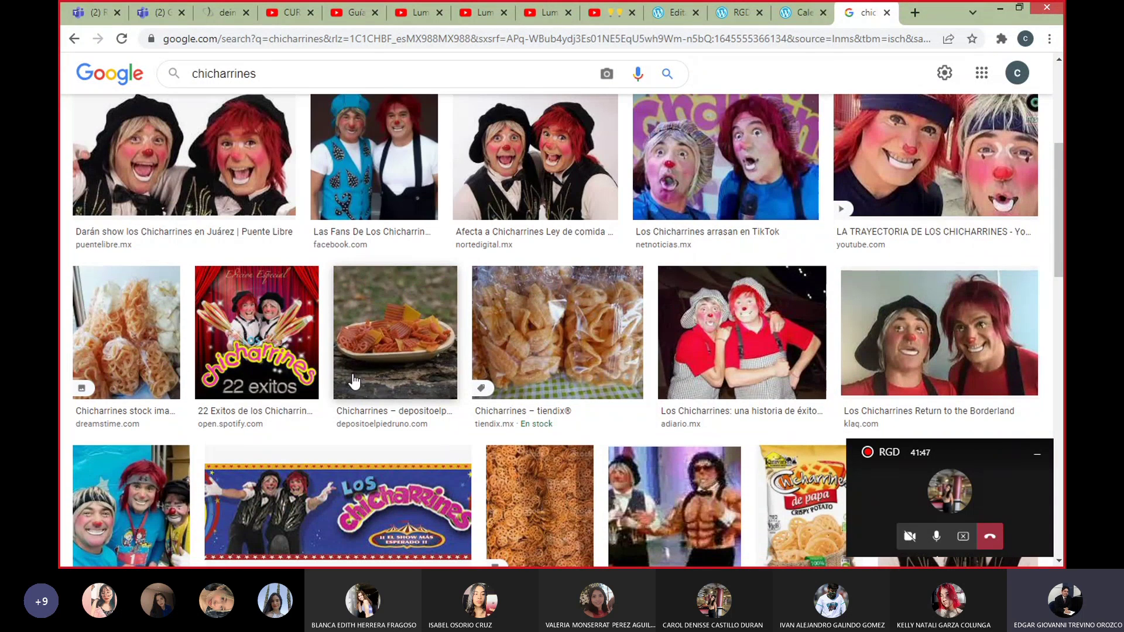
pyautogui.scroll(-5, 354, 382)
pyautogui.scroll(2, 530, 356)
pyautogui.scroll(-3, 542, 359)
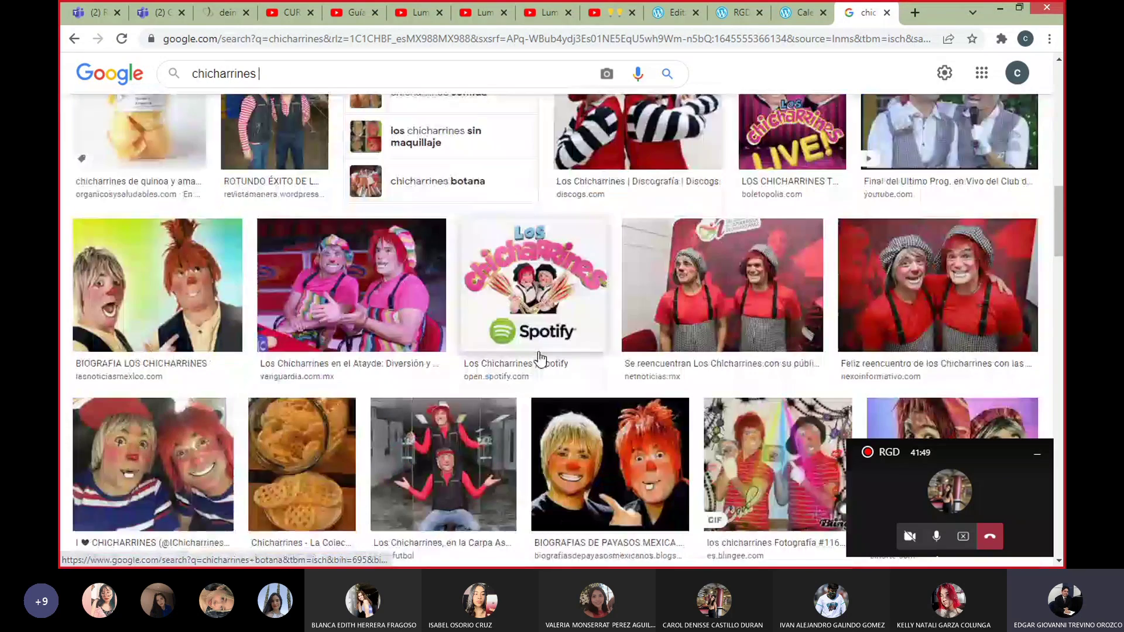
pyautogui.scroll(-1, 582, 359)
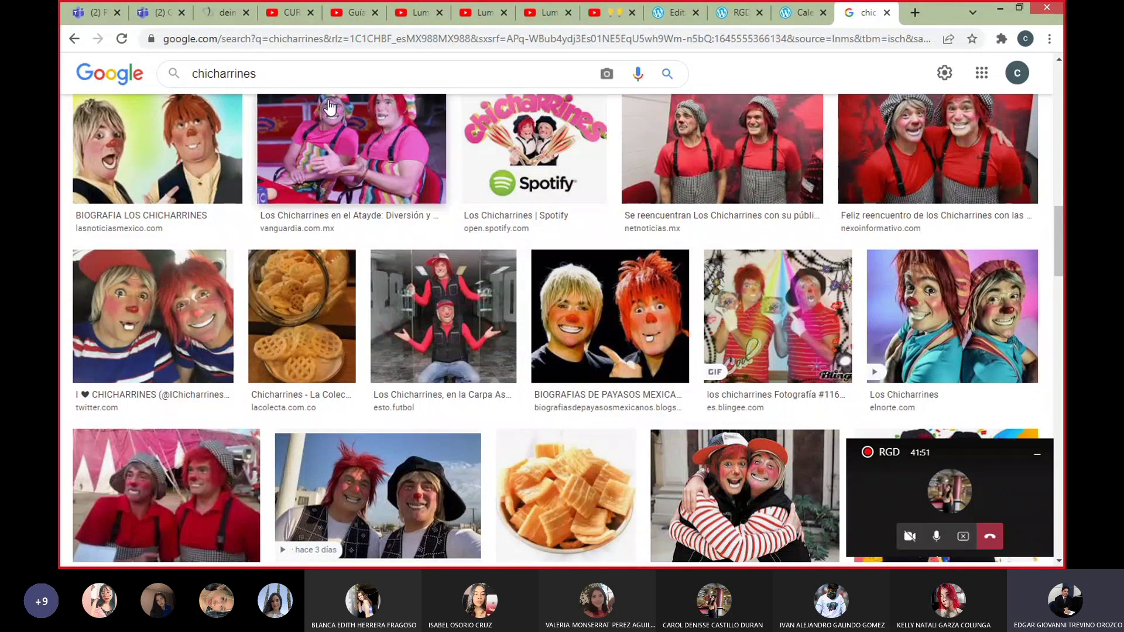
# Search Google Images for "chicharrines tv", preview the Los Chicharrines Hotel OJO.TV image and browse further results.
pyautogui.write('tv')
pyautogui.press('Return')
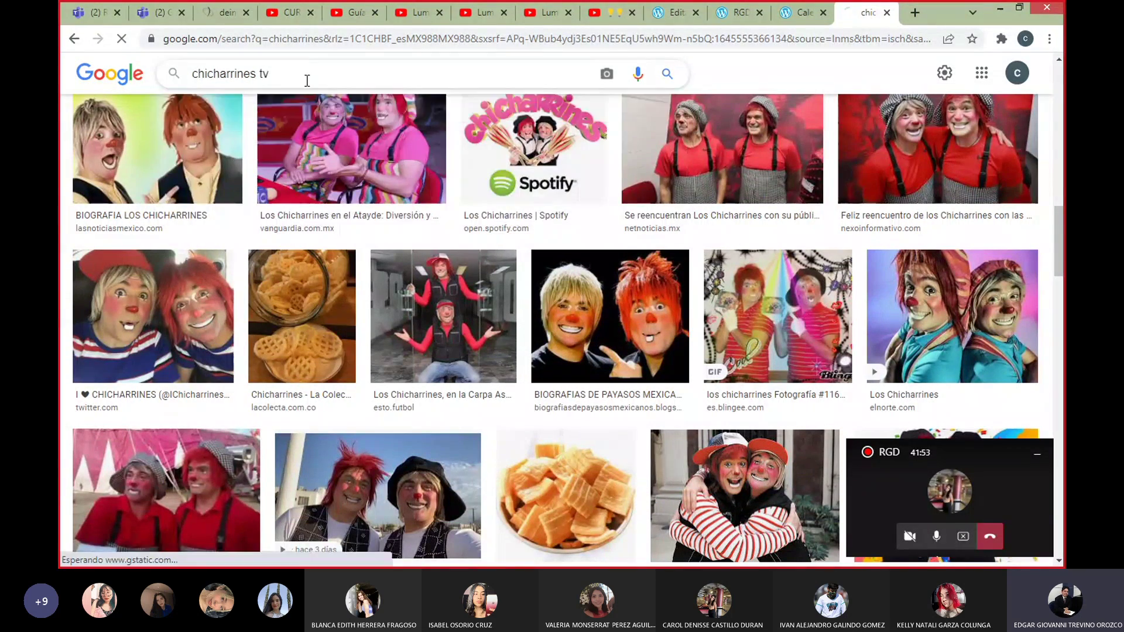
pyautogui.scroll(-4, 463, 217)
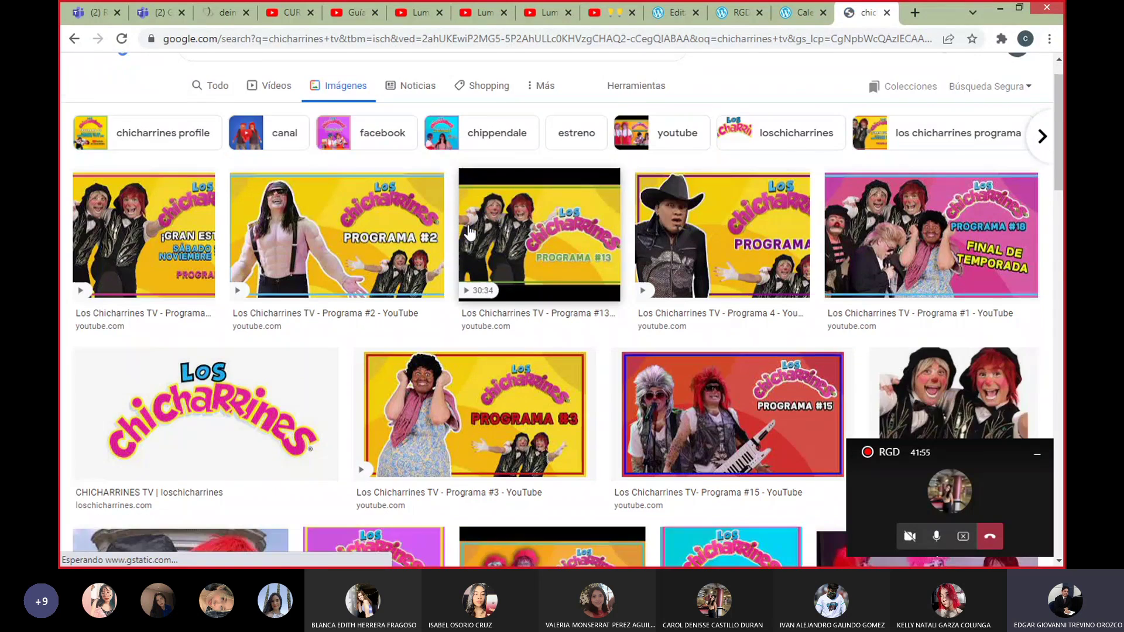
pyautogui.scroll(-1, 469, 232)
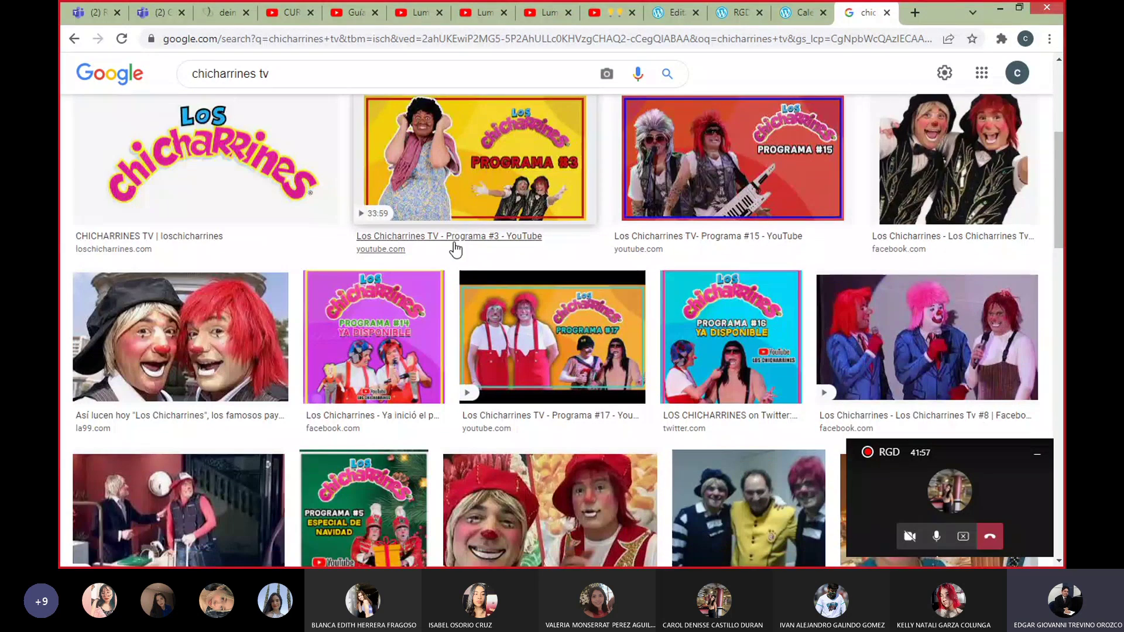
pyautogui.scroll(-2, 468, 225)
pyautogui.click(175, 374)
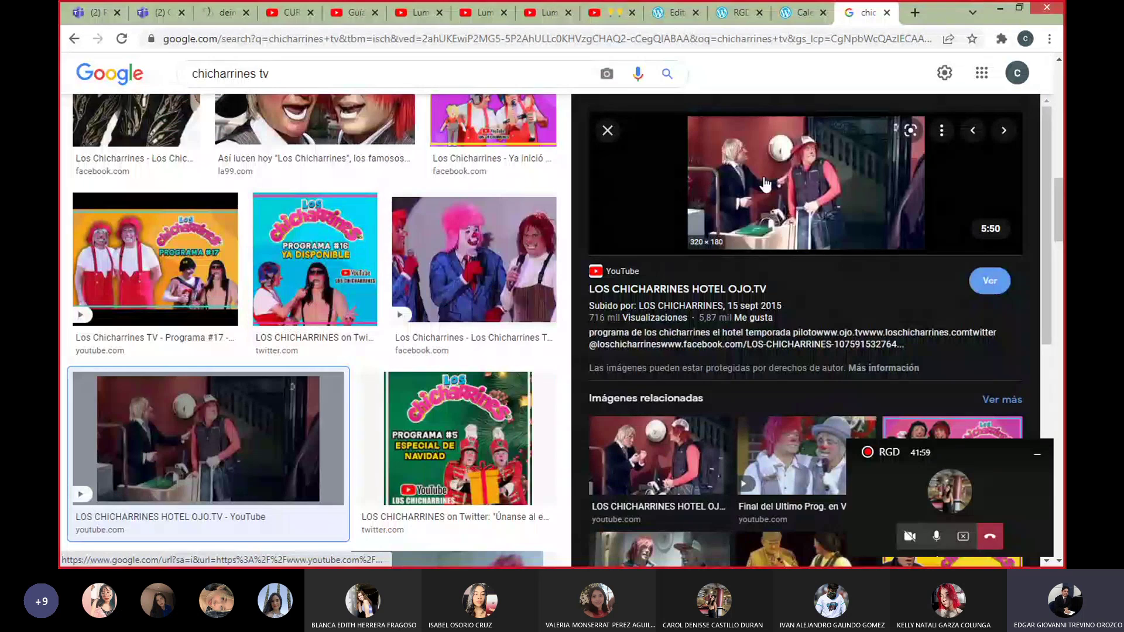
pyautogui.scroll(-5, 743, 291)
pyautogui.scroll(-8, 428, 370)
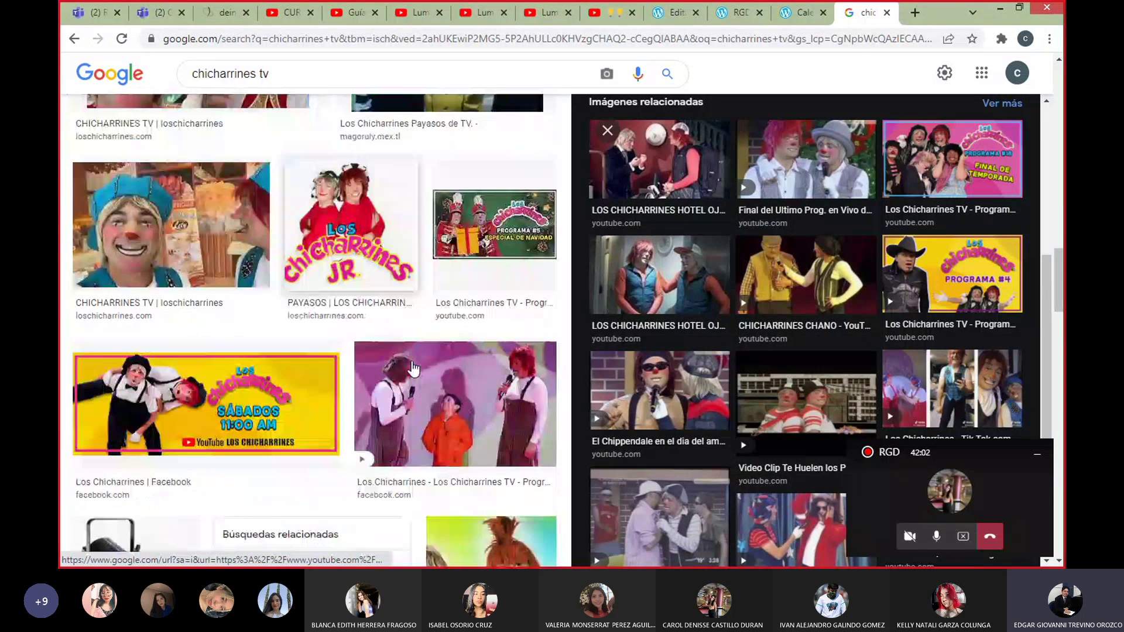
# Search Google Images for "telediario" instead.
pyautogui.scroll(3, 413, 369)
pyautogui.tripleClick(179, 67)
pyautogui.write('t')
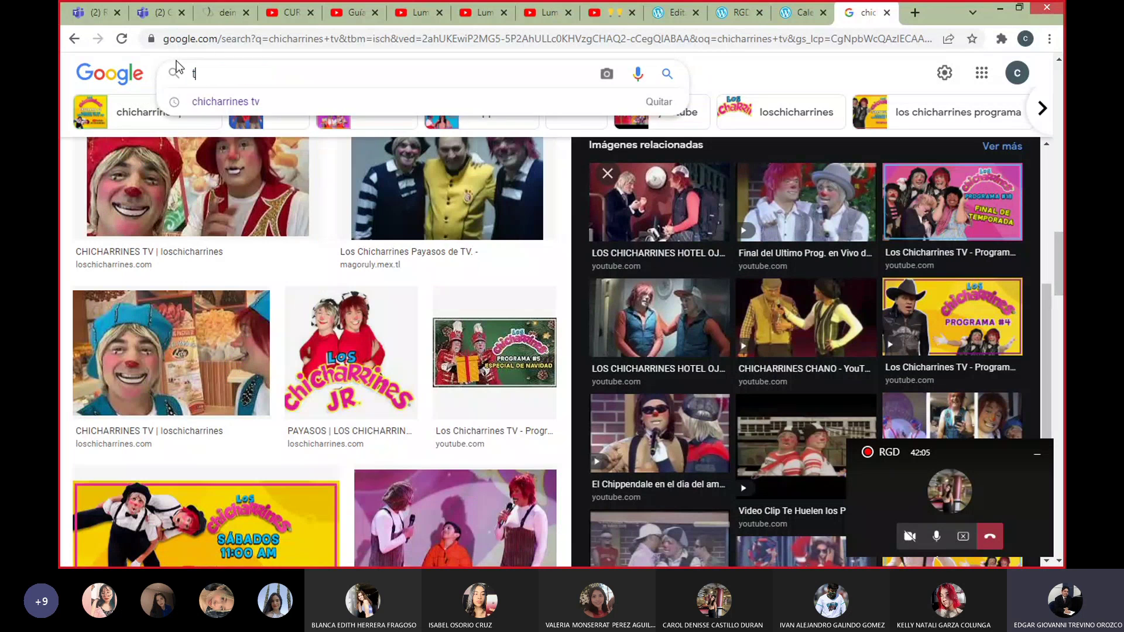
pyautogui.write('elediario')
pyautogui.press('Return')
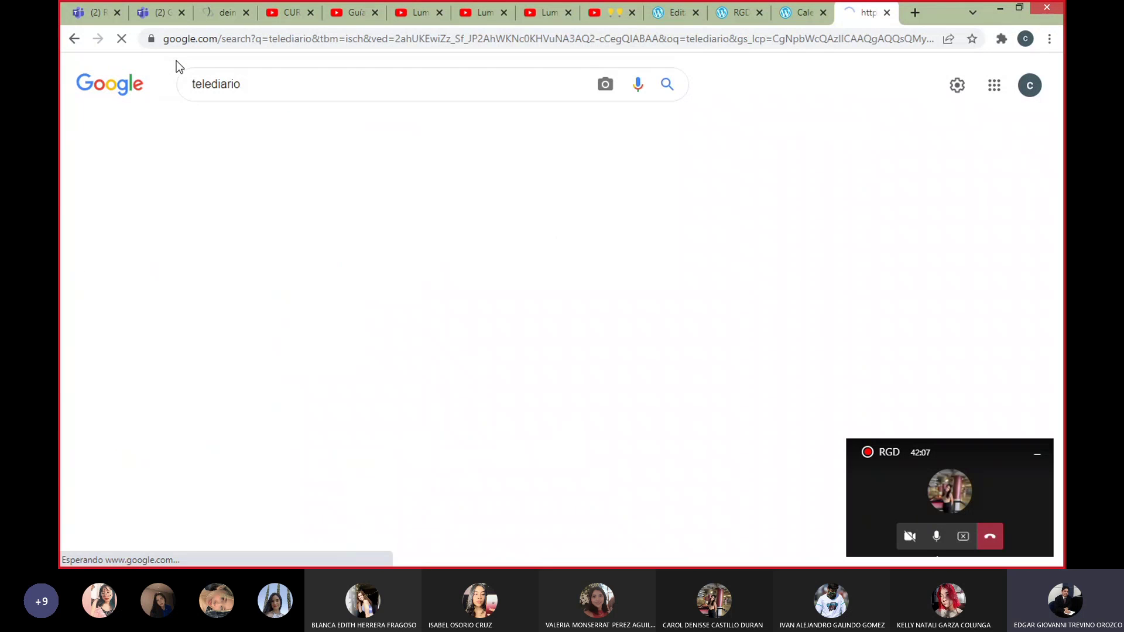
# Find the Telediario Nocturno studio image among the results and save it to the desktop as images.jpg.
pyautogui.scroll(-4, 375, 269)
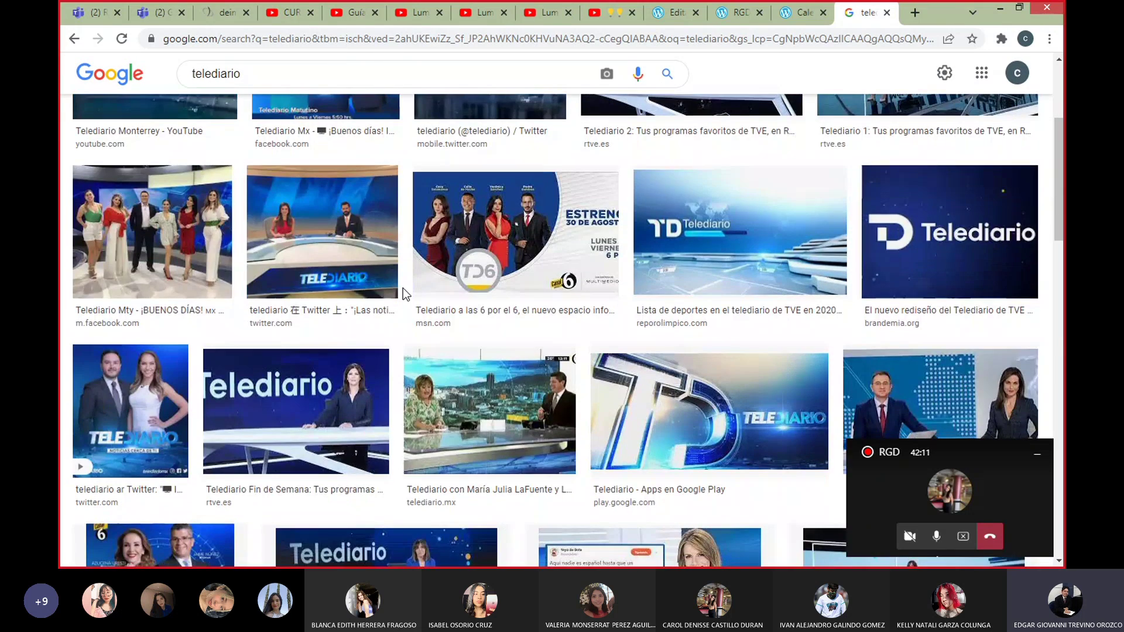
pyautogui.scroll(-4, 403, 288)
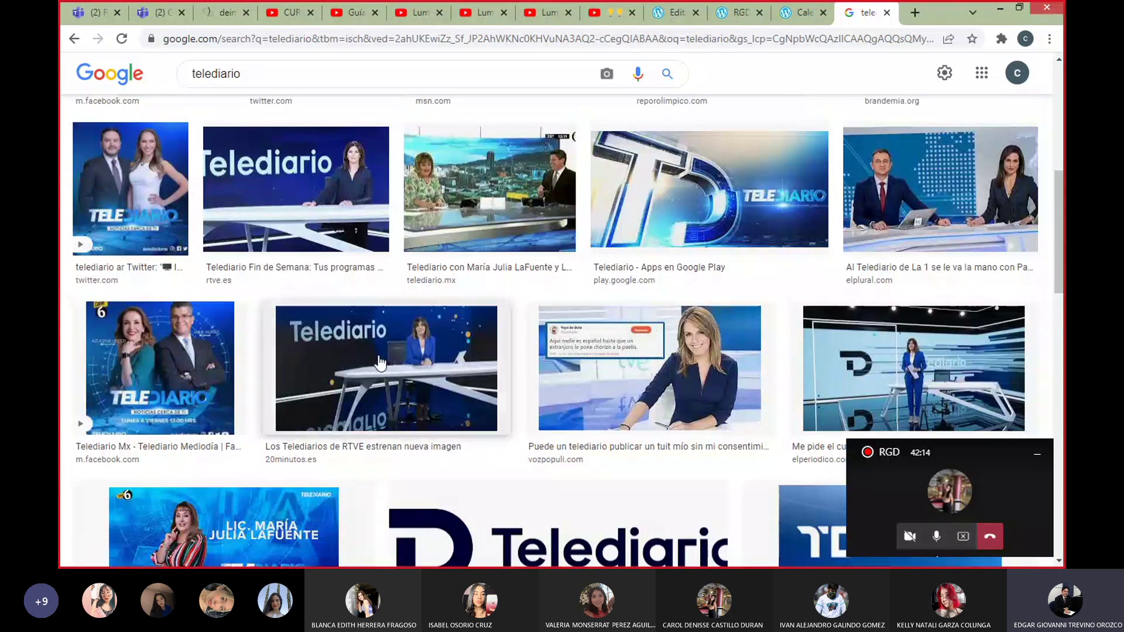
pyautogui.scroll(-5, 363, 371)
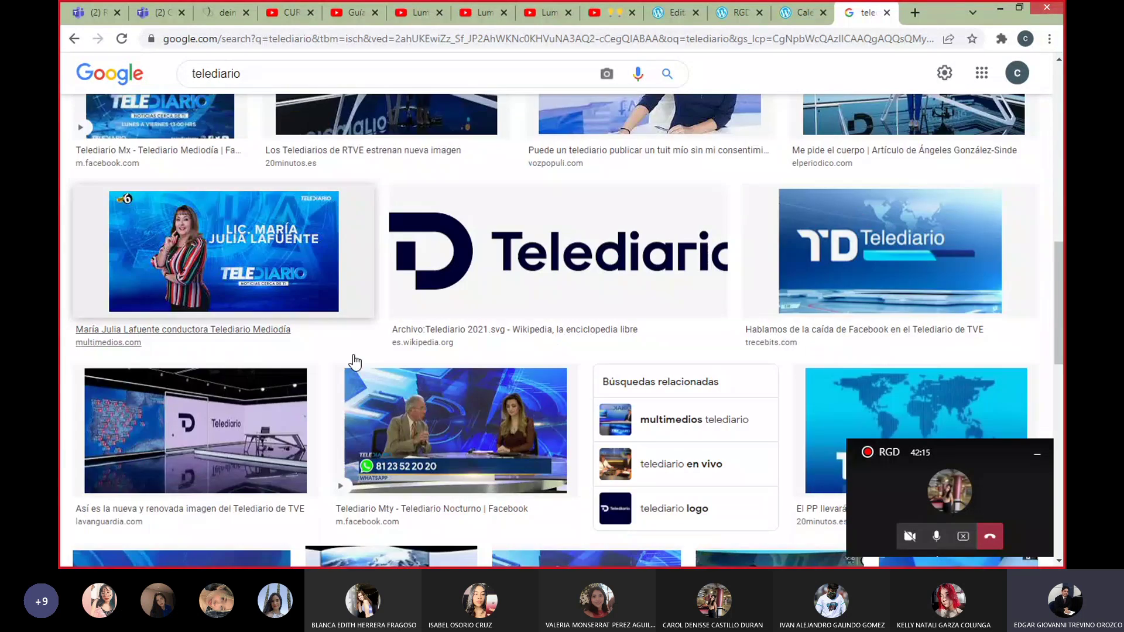
pyautogui.click(463, 427)
pyautogui.rightClick(702, 251)
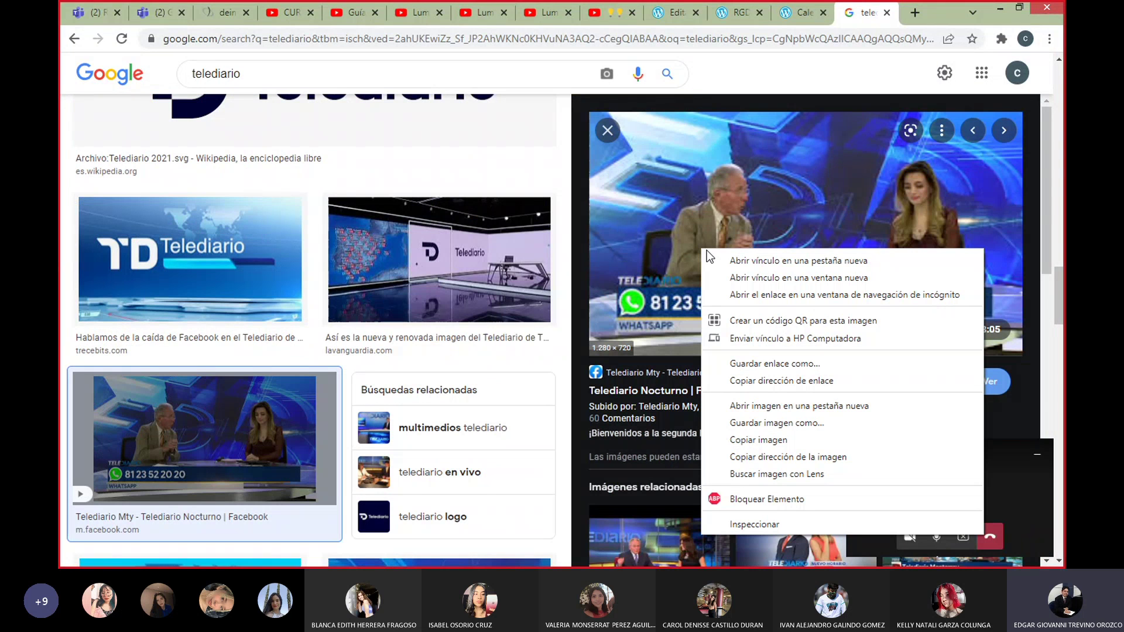
pyautogui.click(778, 423)
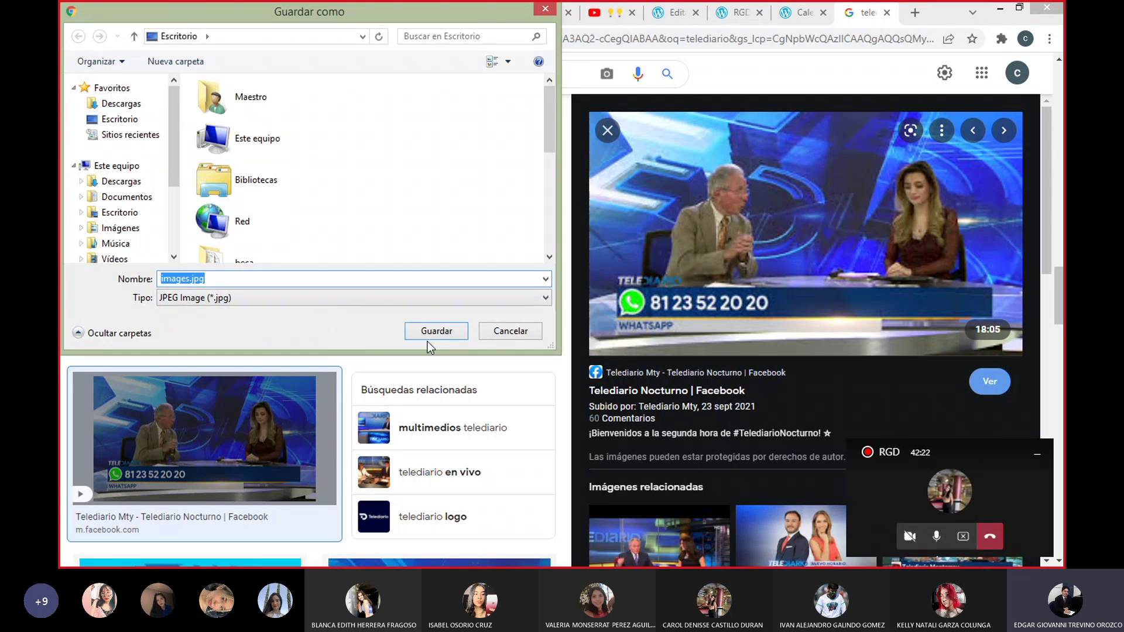
pyautogui.click(436, 331)
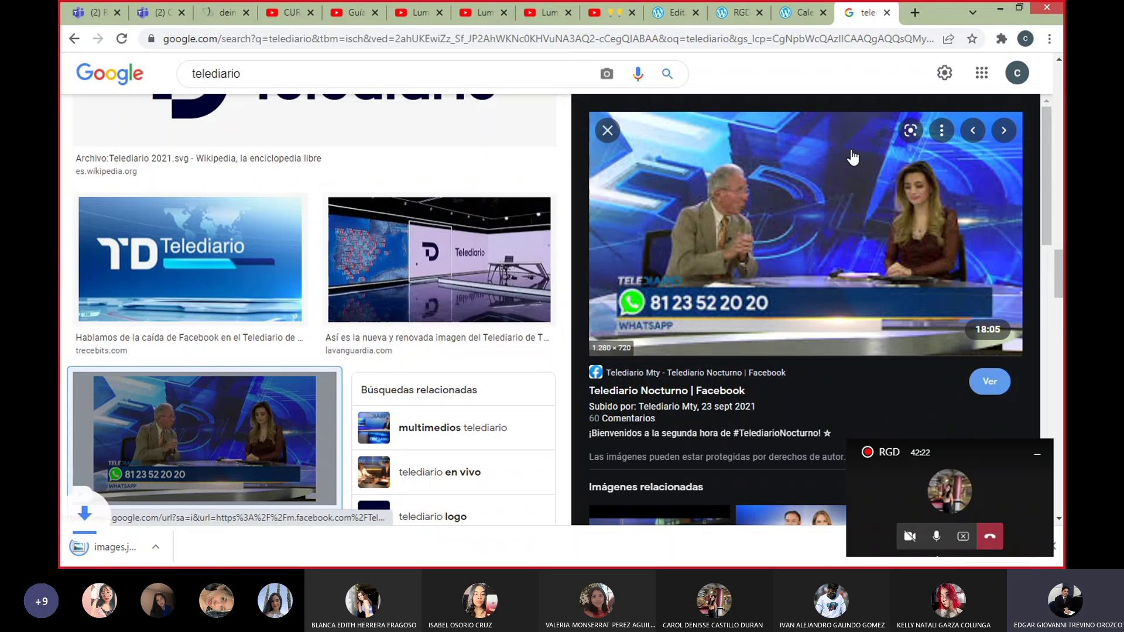
# Switch back to KeyShot and reopen the plane's Emissive Cool #1 material from the scene tree.
pyautogui.click(994, 12)
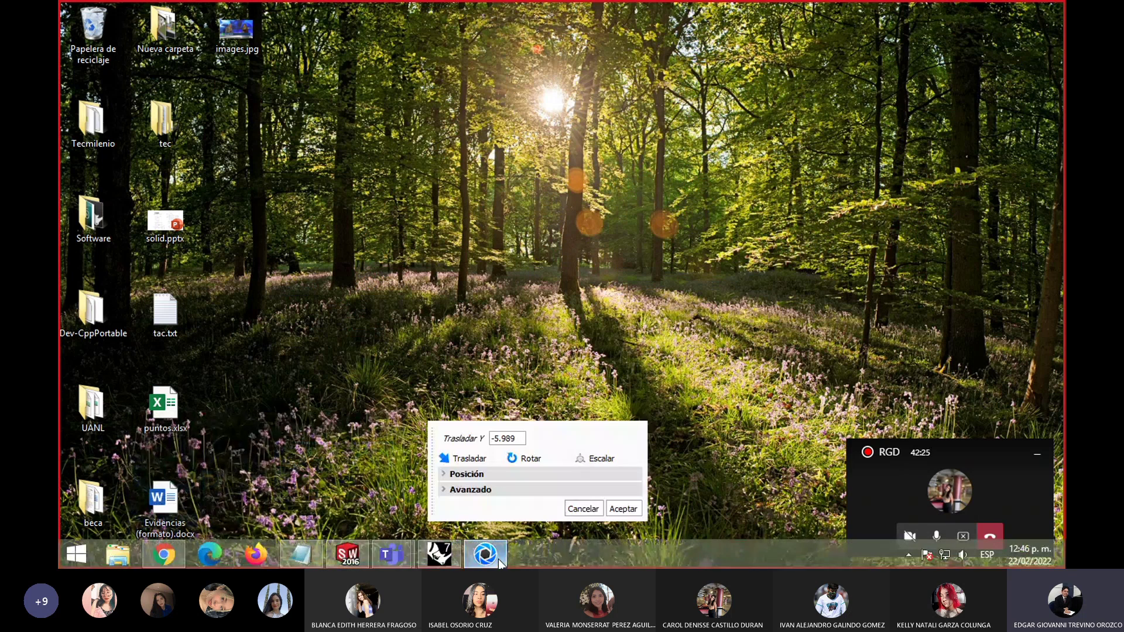
pyautogui.click(485, 553)
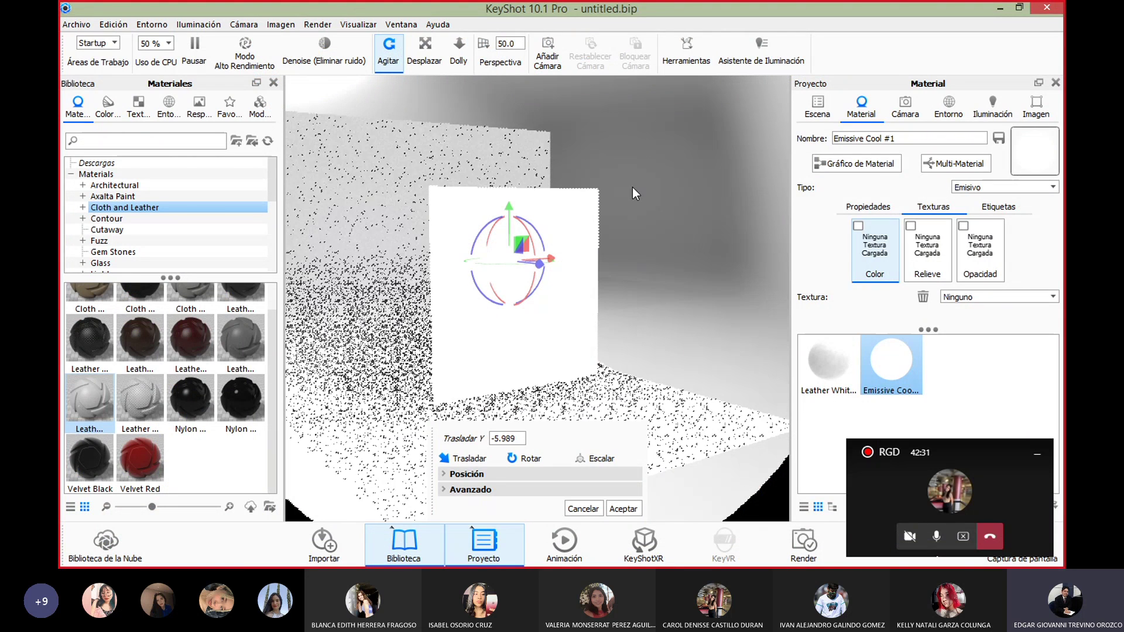
pyautogui.click(818, 111)
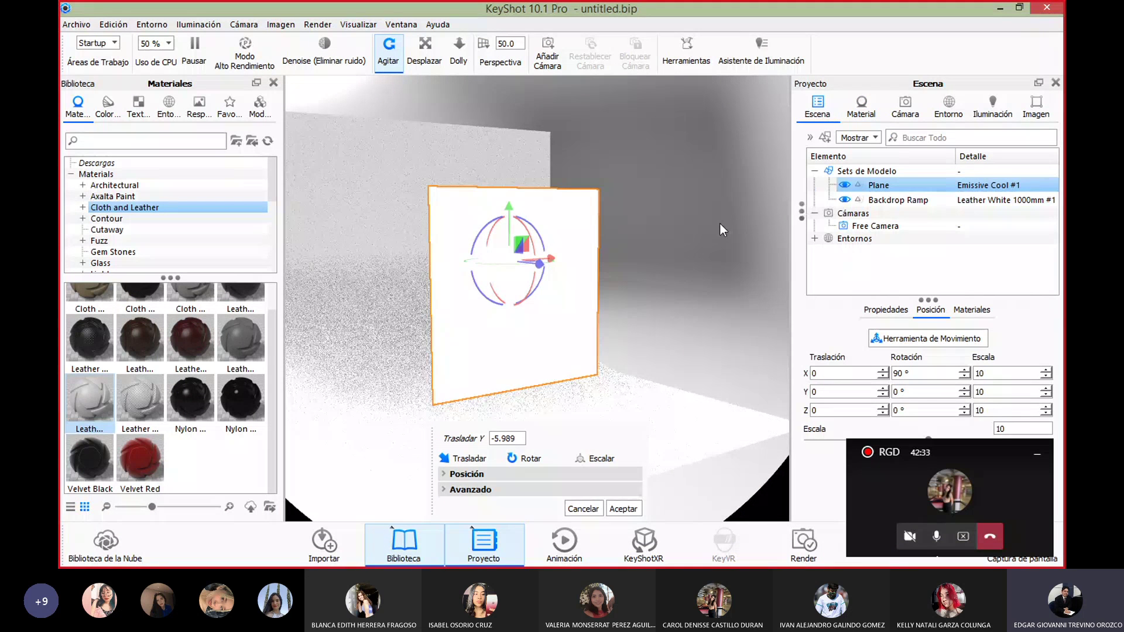
pyautogui.click(876, 188)
pyautogui.doubleClick(877, 189)
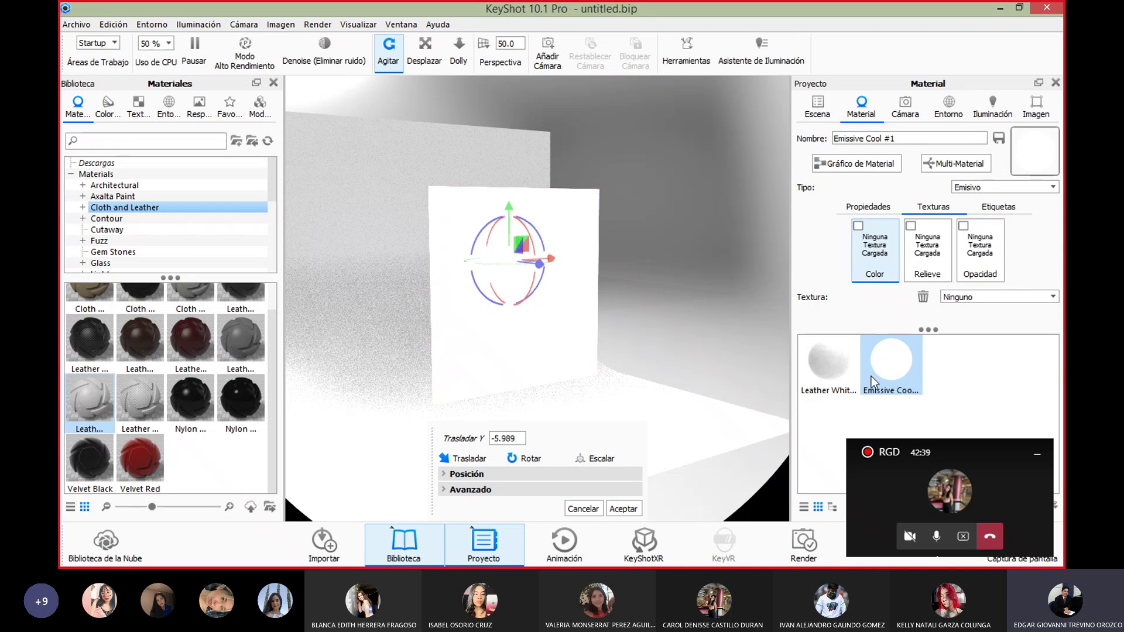
# Load images.jpg from the desktop as the color texture of the Emissive Cool #1 material.
pyautogui.click(845, 368)
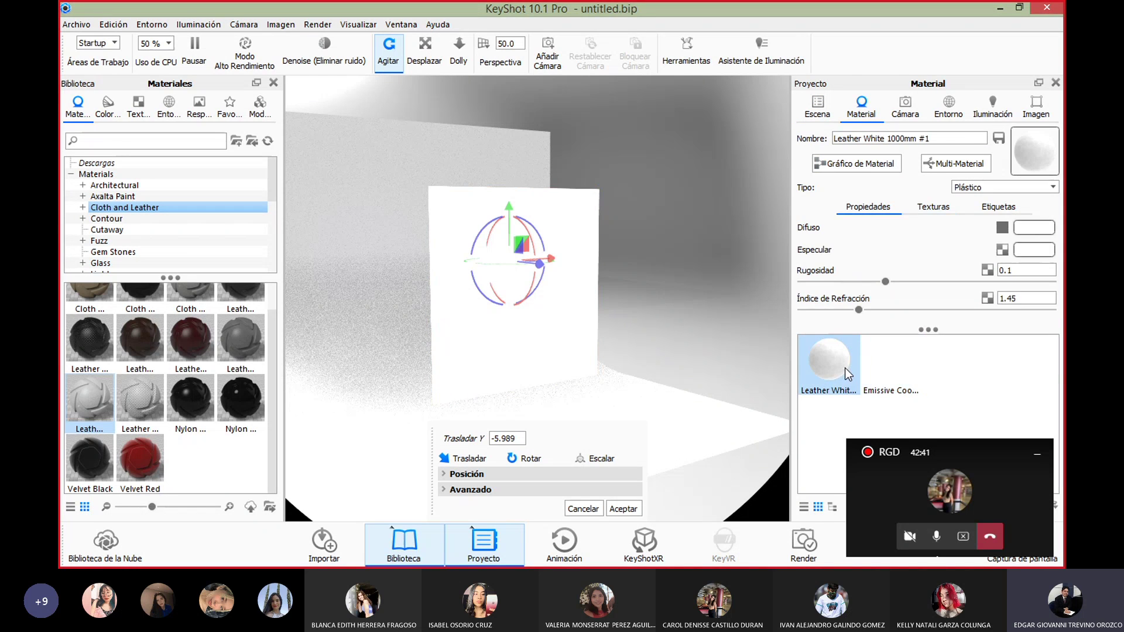
pyautogui.click(887, 366)
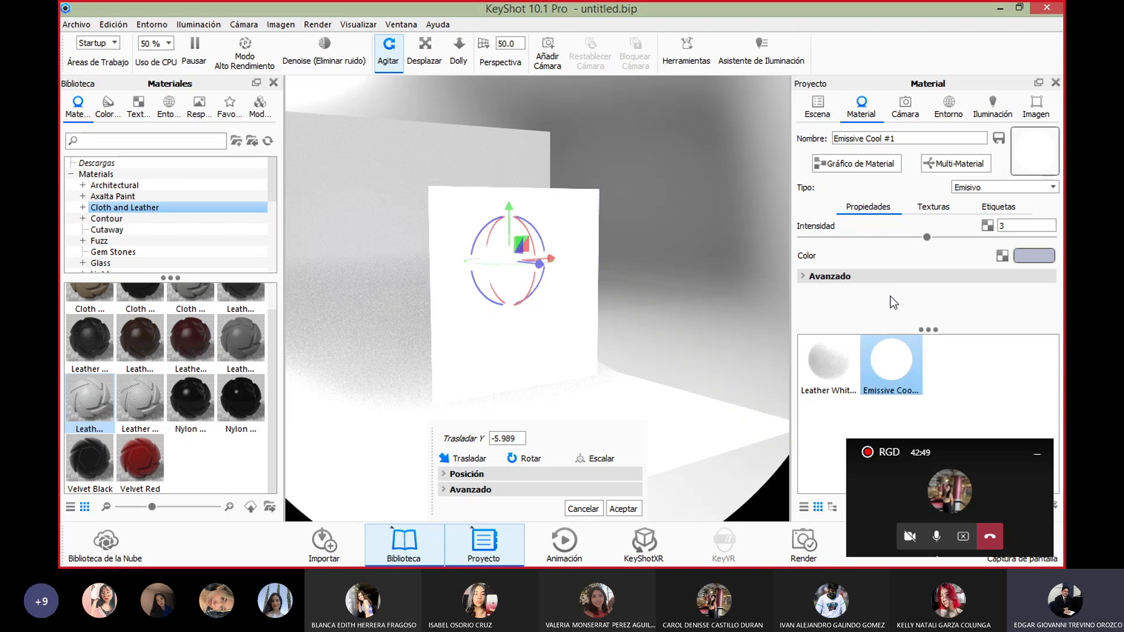
pyautogui.click(933, 208)
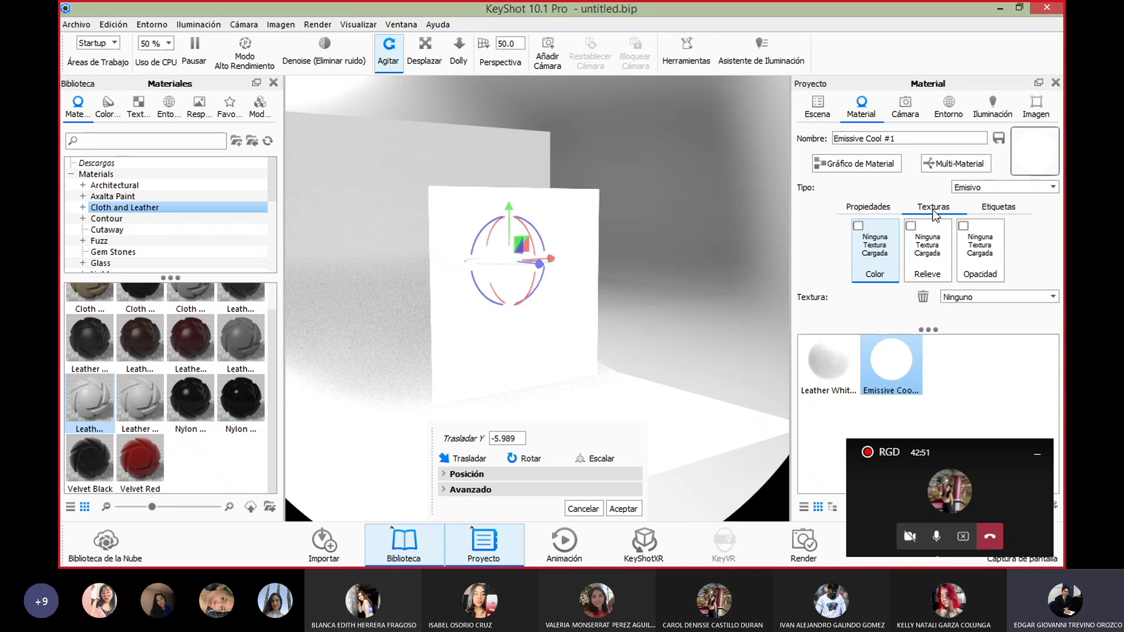
pyautogui.click(859, 231)
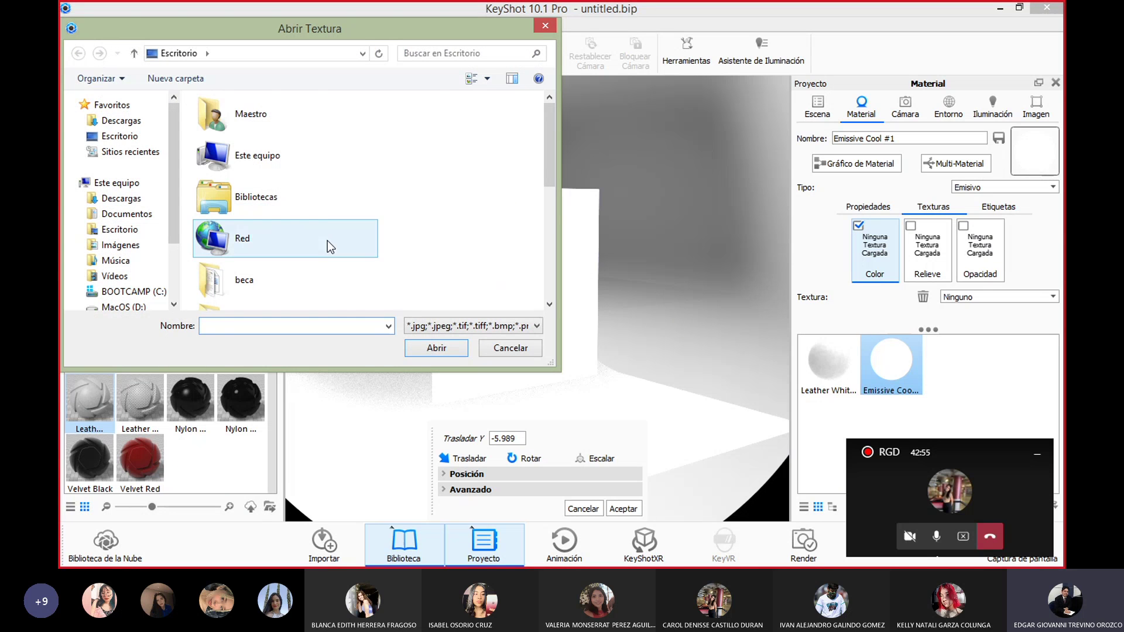
pyautogui.scroll(-5, 328, 241)
pyautogui.click(252, 290)
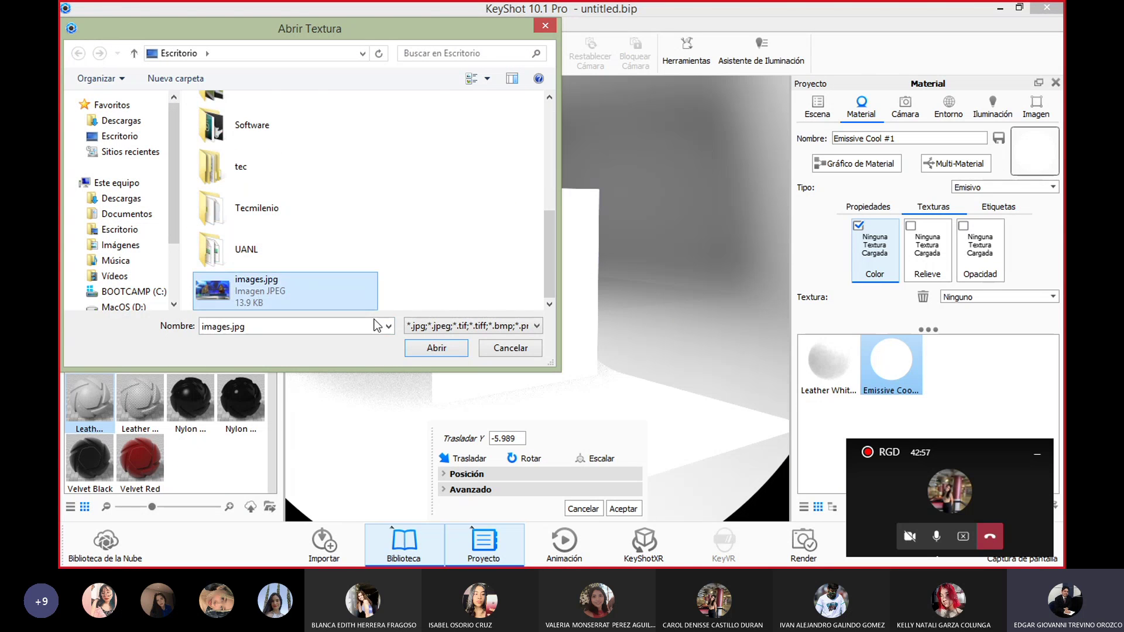
pyautogui.click(442, 344)
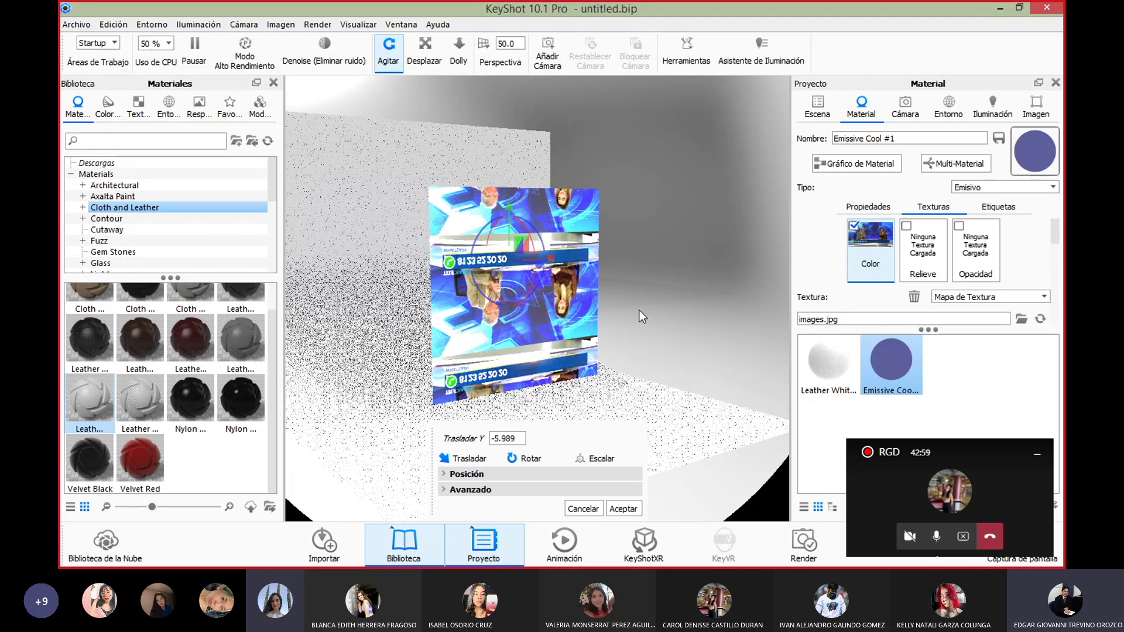
# Try to rotate the textured plane about its Z axis and leave the movement tool.
pyautogui.moveTo(479, 234); pyautogui.dragTo(480, 308)
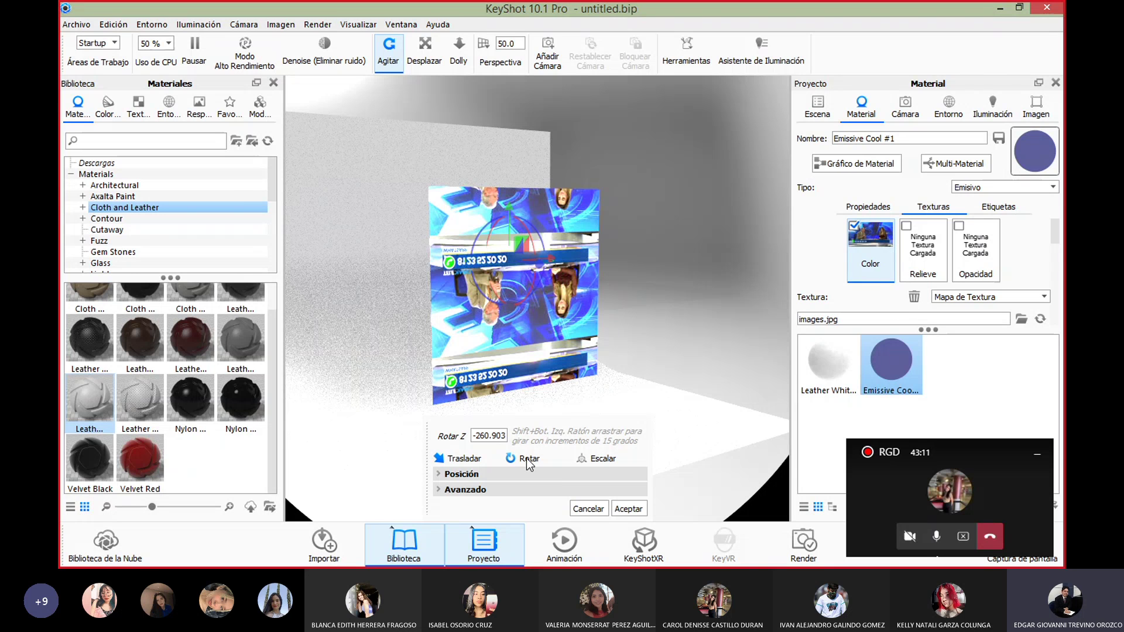
pyautogui.click(629, 509)
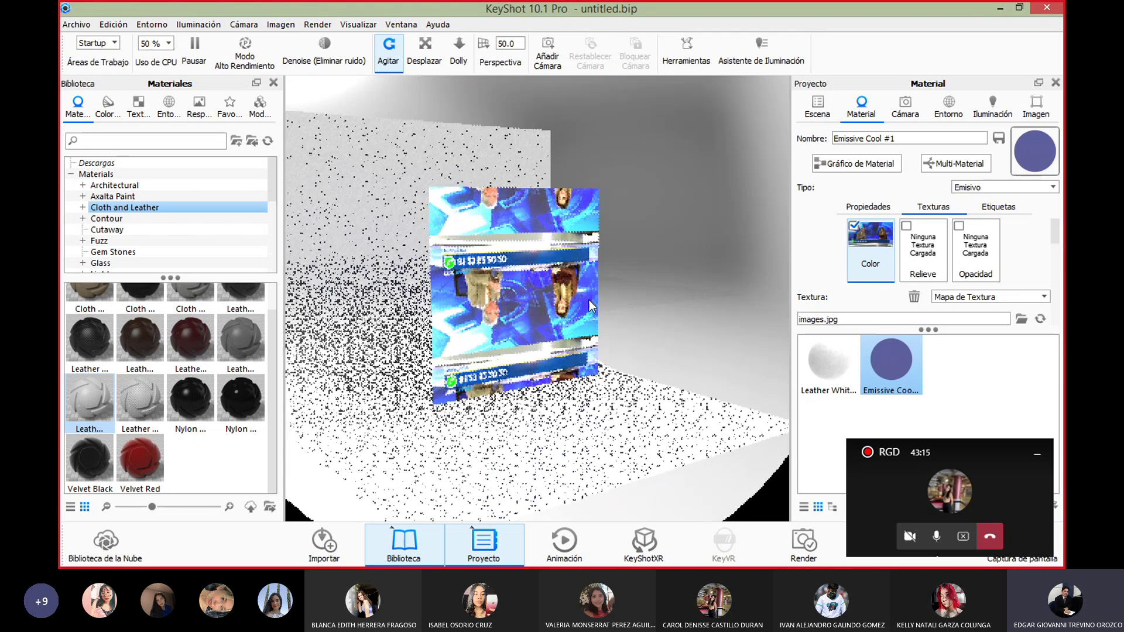
# Set the Angle of the plane's images.jpg color texture to 180° in its size and mapping settings.
pyautogui.click(577, 271)
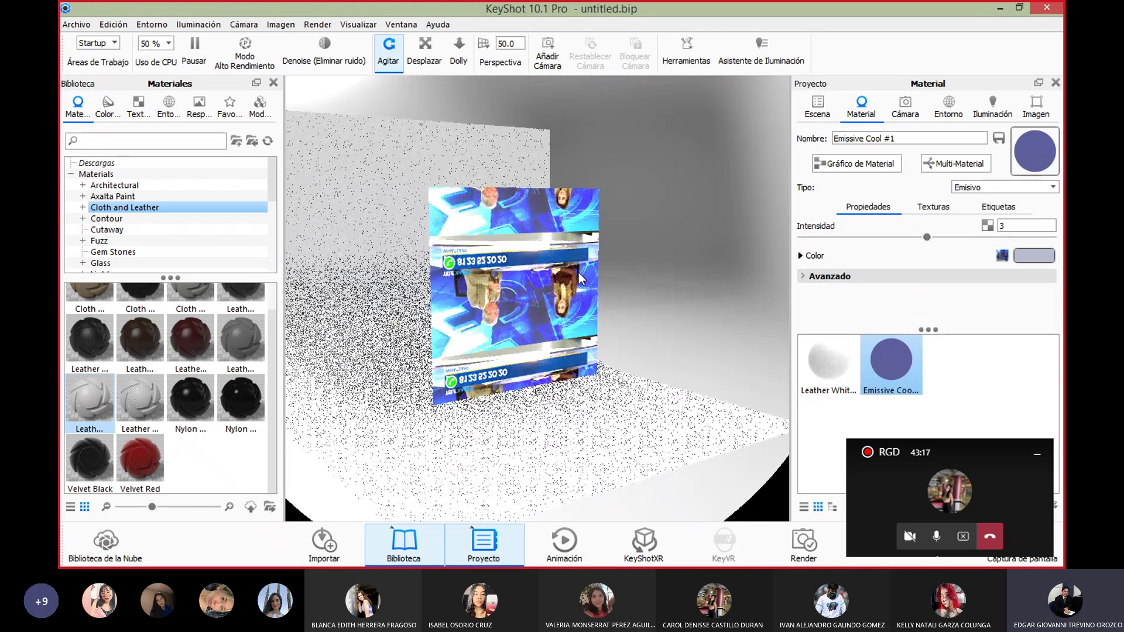
pyautogui.click(931, 206)
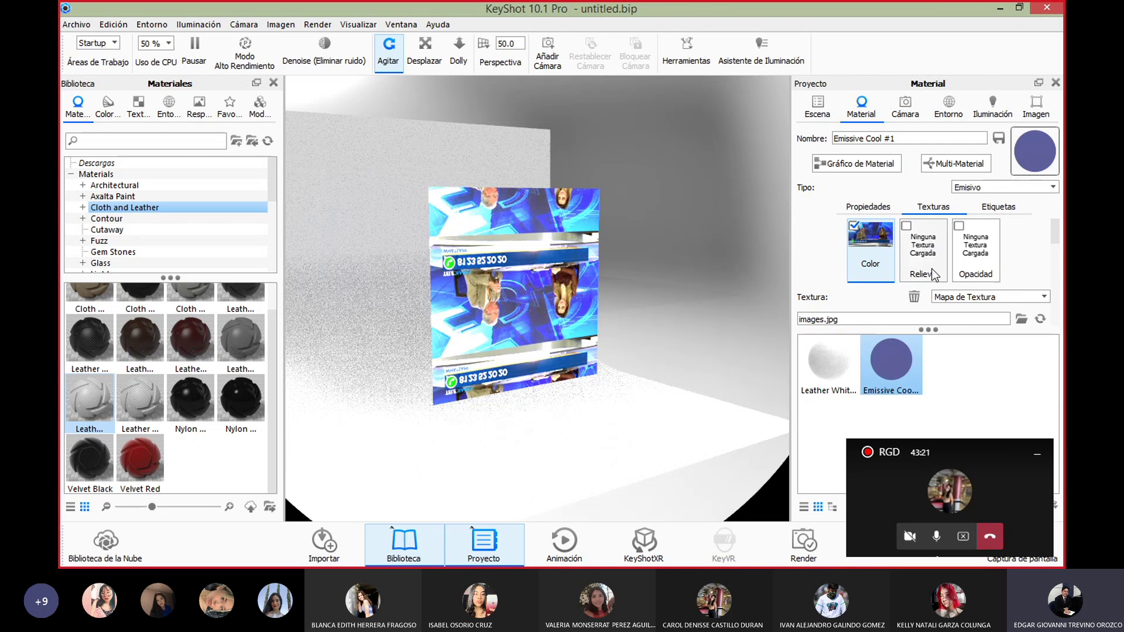
pyautogui.scroll(-3, 999, 300)
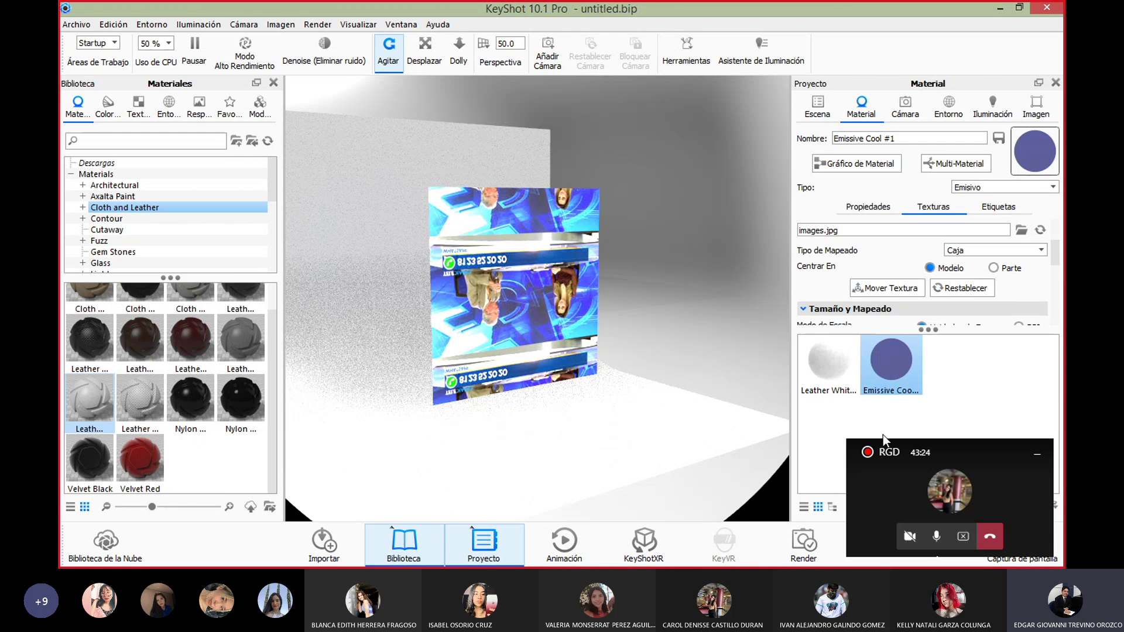
pyautogui.moveTo(886, 442); pyautogui.dragTo(832, 130)
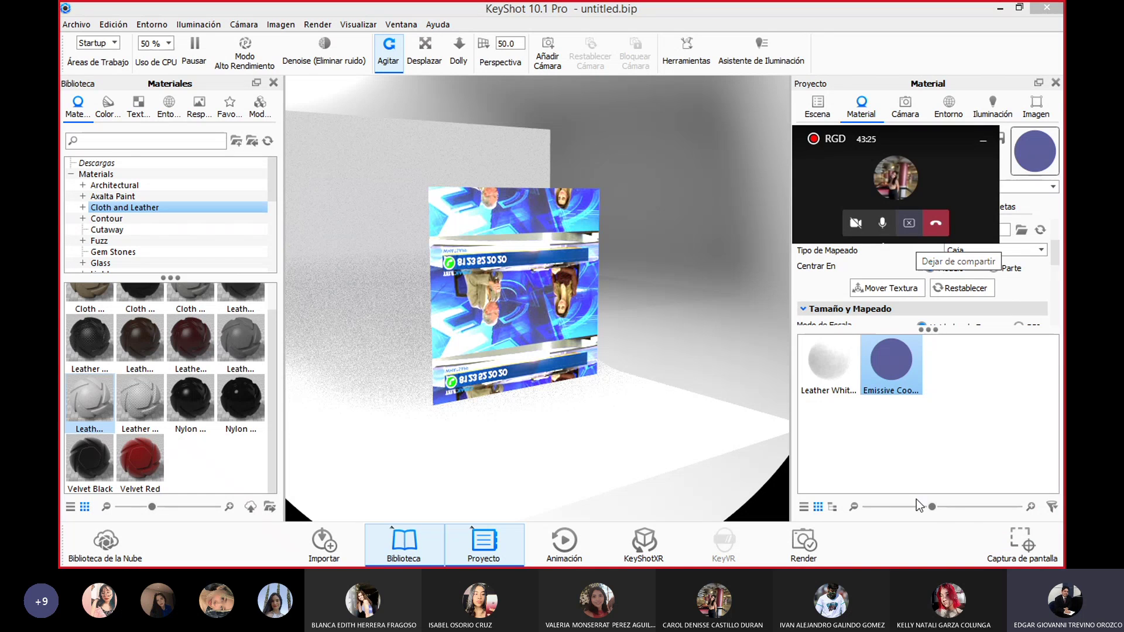
pyautogui.moveTo(932, 507); pyautogui.dragTo(967, 508)
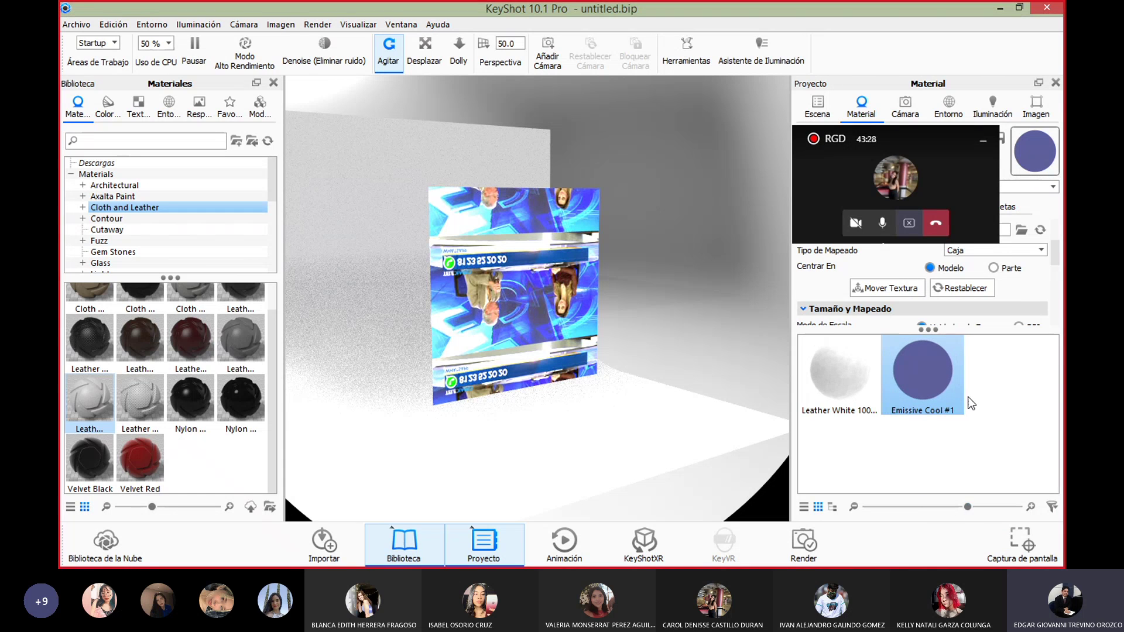
pyautogui.moveTo(930, 329); pyautogui.dragTo(931, 448)
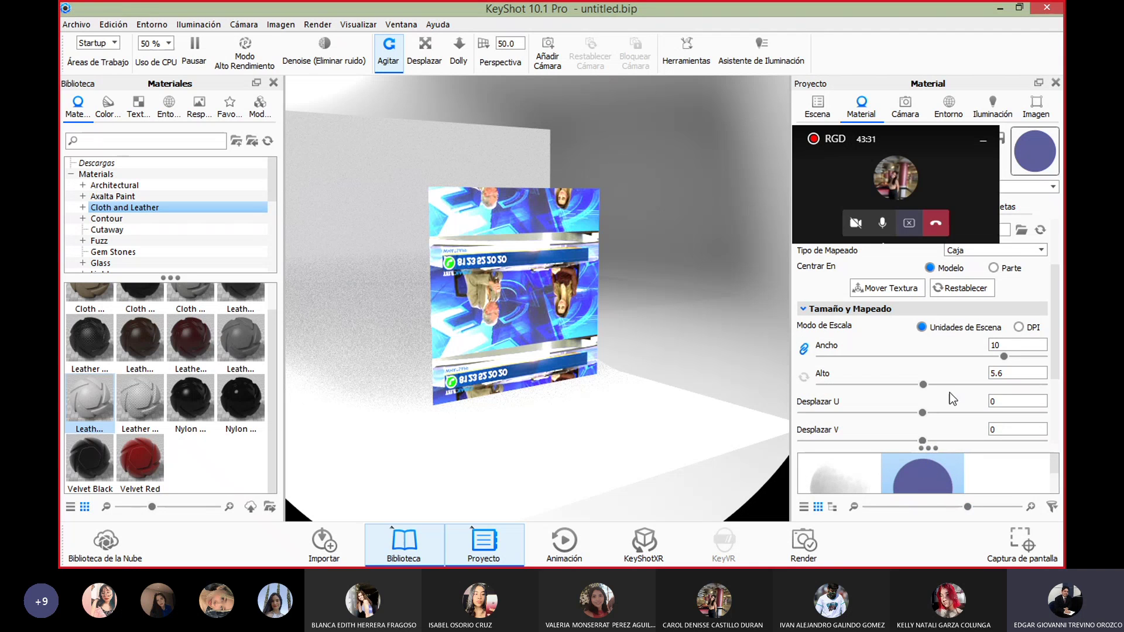
pyautogui.scroll(-3, 973, 386)
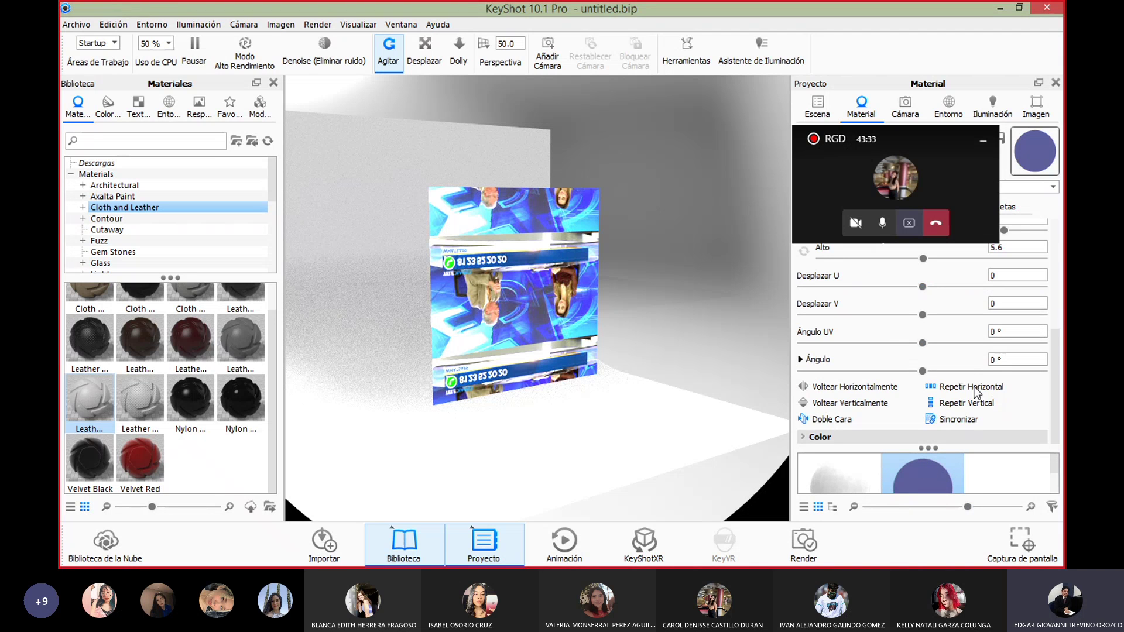
pyautogui.click(1006, 359)
pyautogui.press('BackSpace')
pyautogui.write('180')
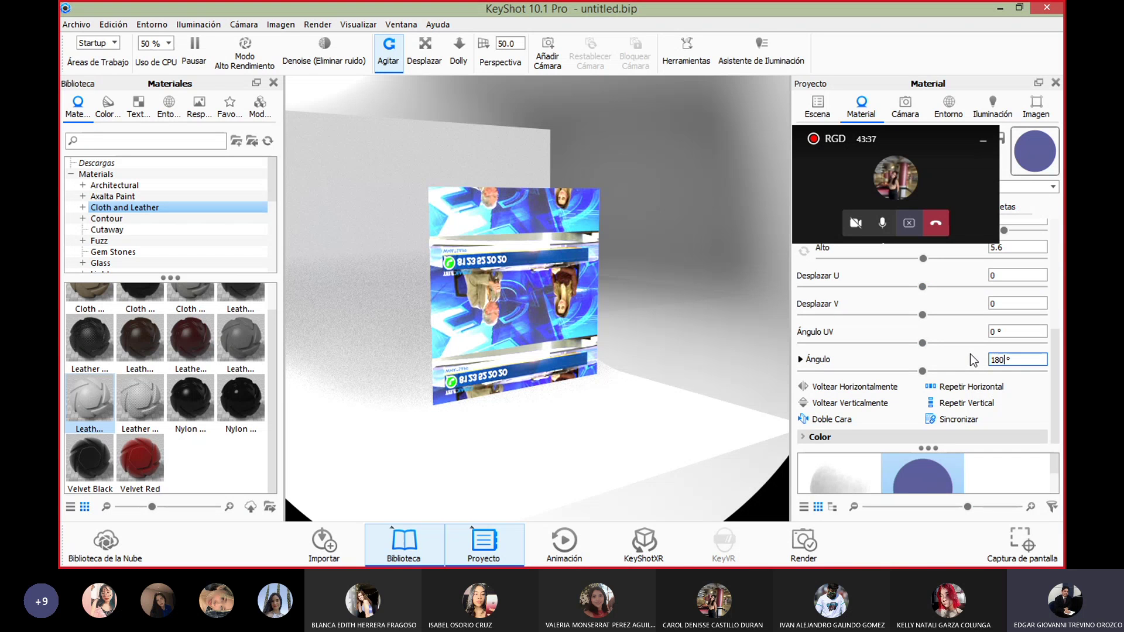
pyautogui.press('Return')
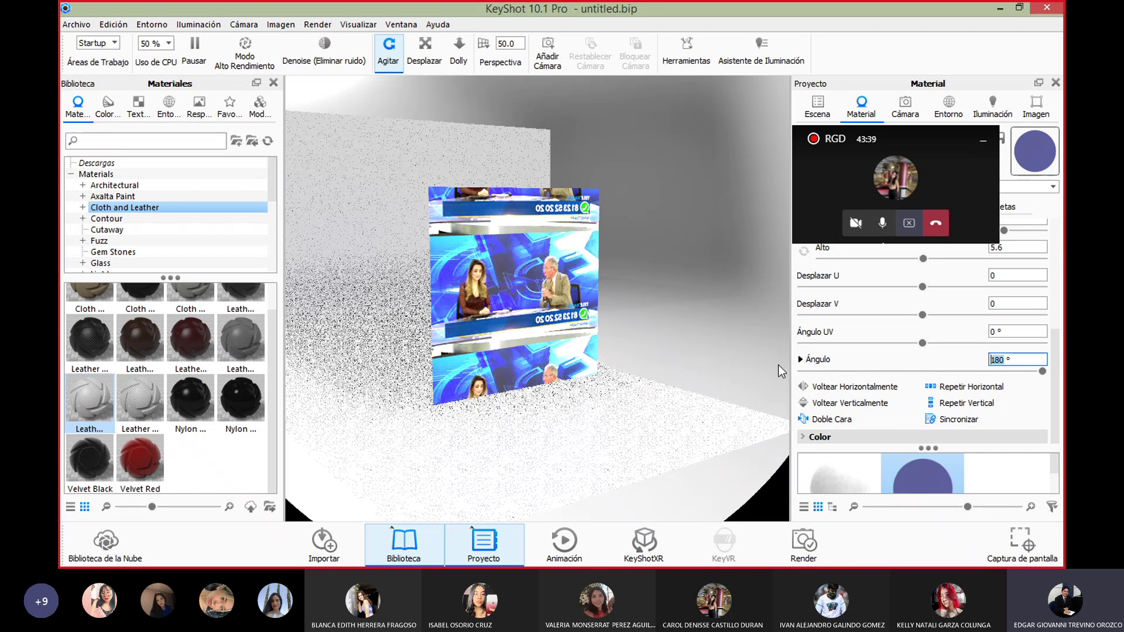
# Nudge the texture's U shift to -0.0018 and enlarge the image to 10.321 wide by 5.78 high.
pyautogui.moveTo(926, 135); pyautogui.dragTo(920, 447)
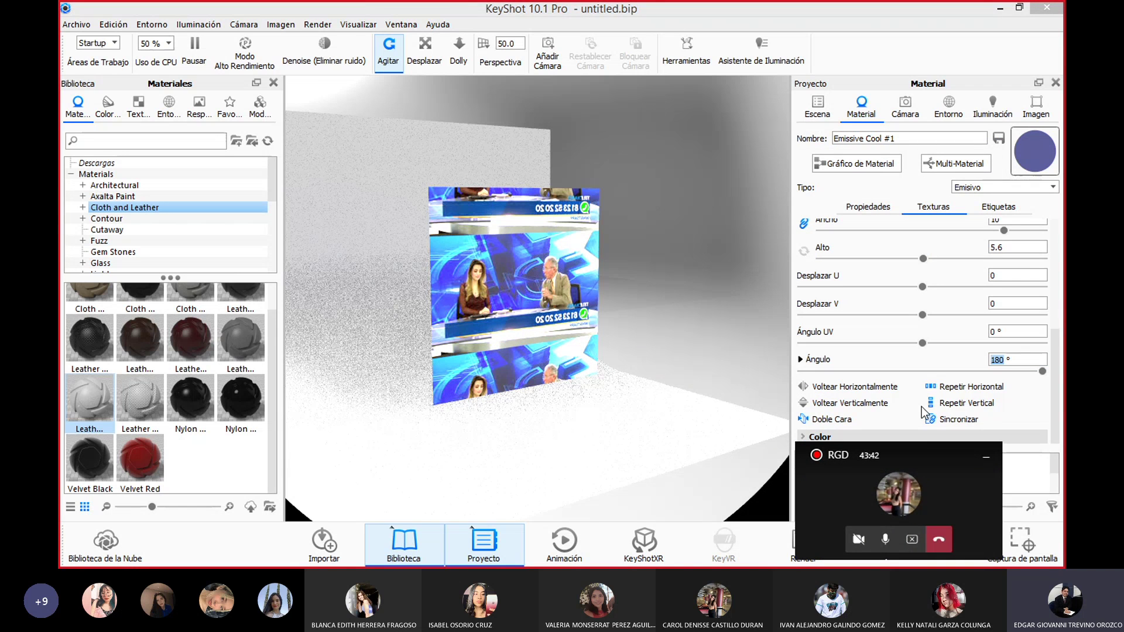
pyautogui.click(922, 287)
pyautogui.moveTo(922, 289); pyautogui.dragTo(921, 287)
pyautogui.scroll(2, 932, 313)
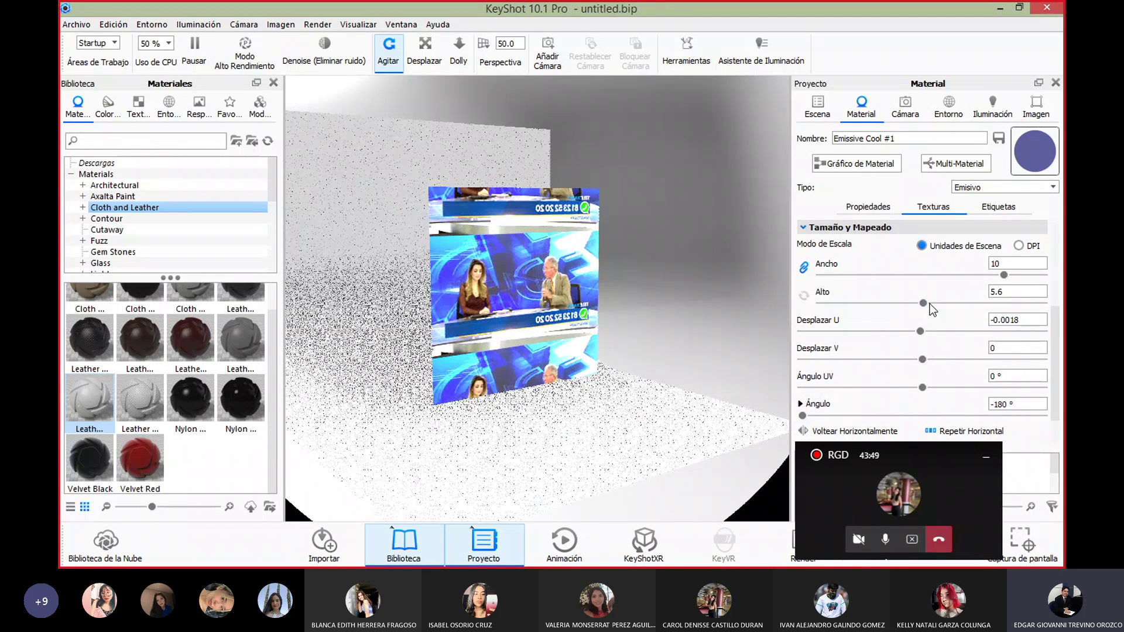
pyautogui.click(931, 304)
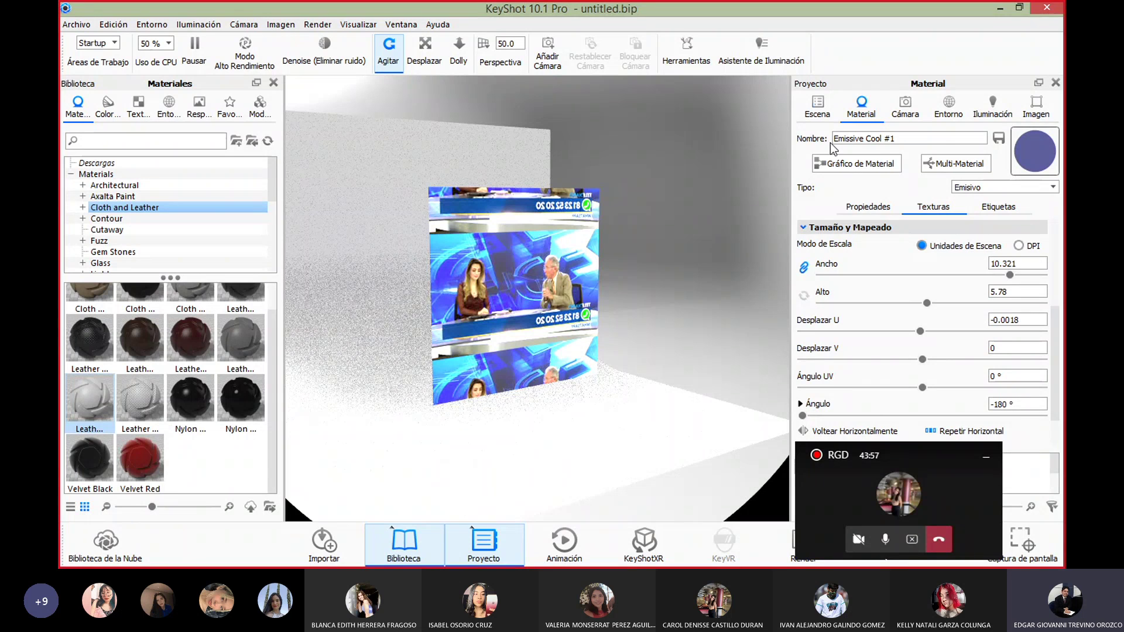
# Select the Plane in the scene and set its Z scale to 5 so it fits a single image.
pyautogui.click(818, 107)
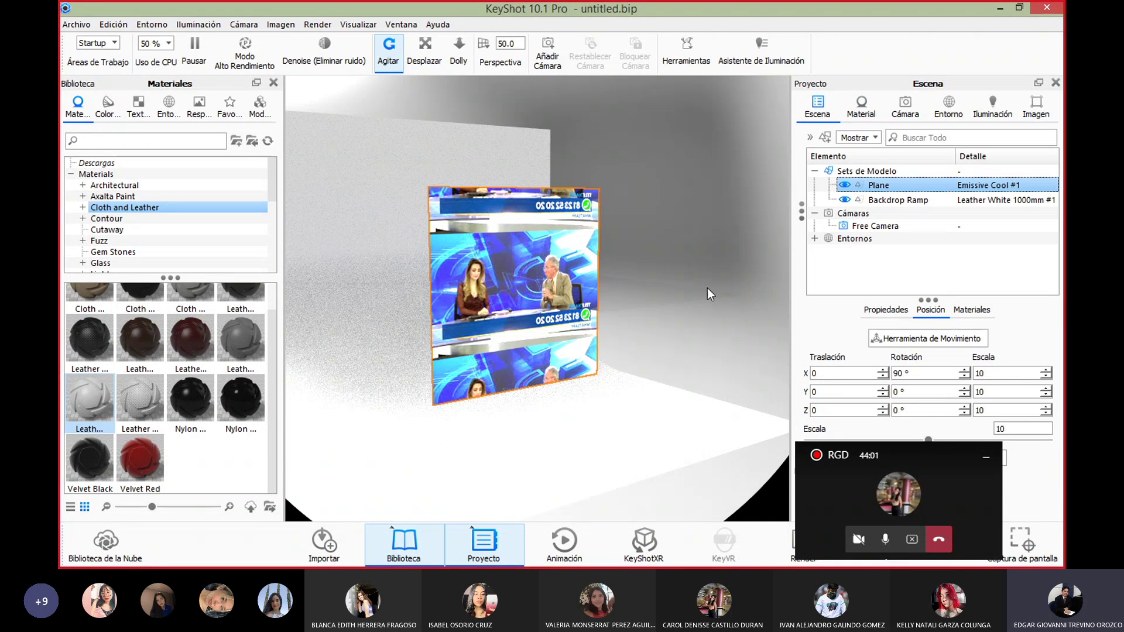
pyautogui.click(608, 279)
pyautogui.moveTo(655, 366); pyautogui.dragTo(654, 360)
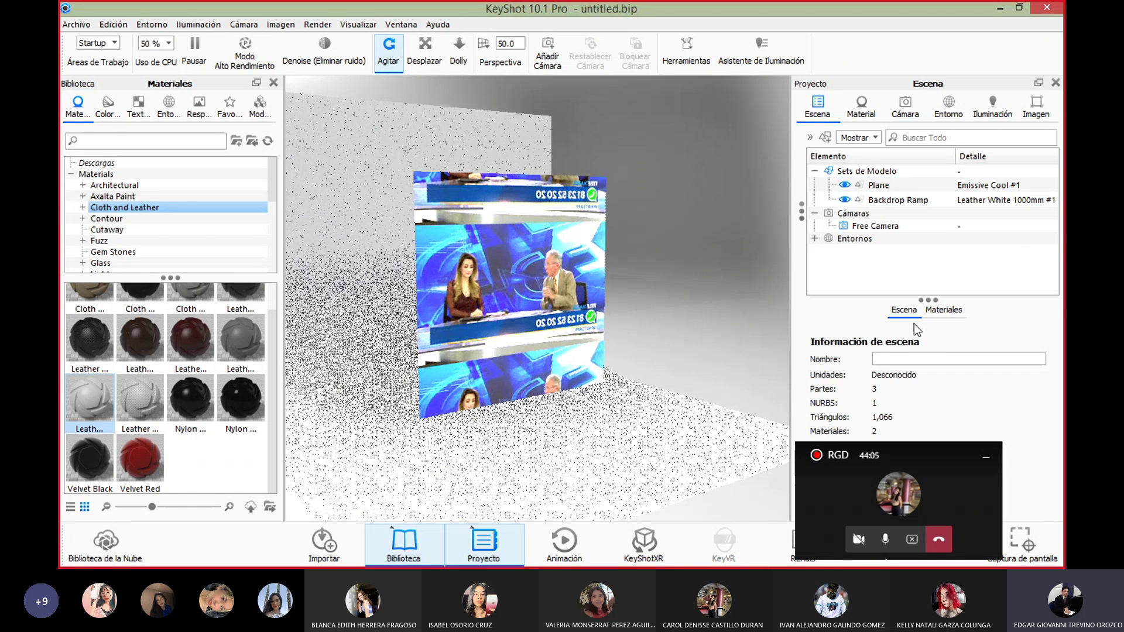
pyautogui.click(609, 206)
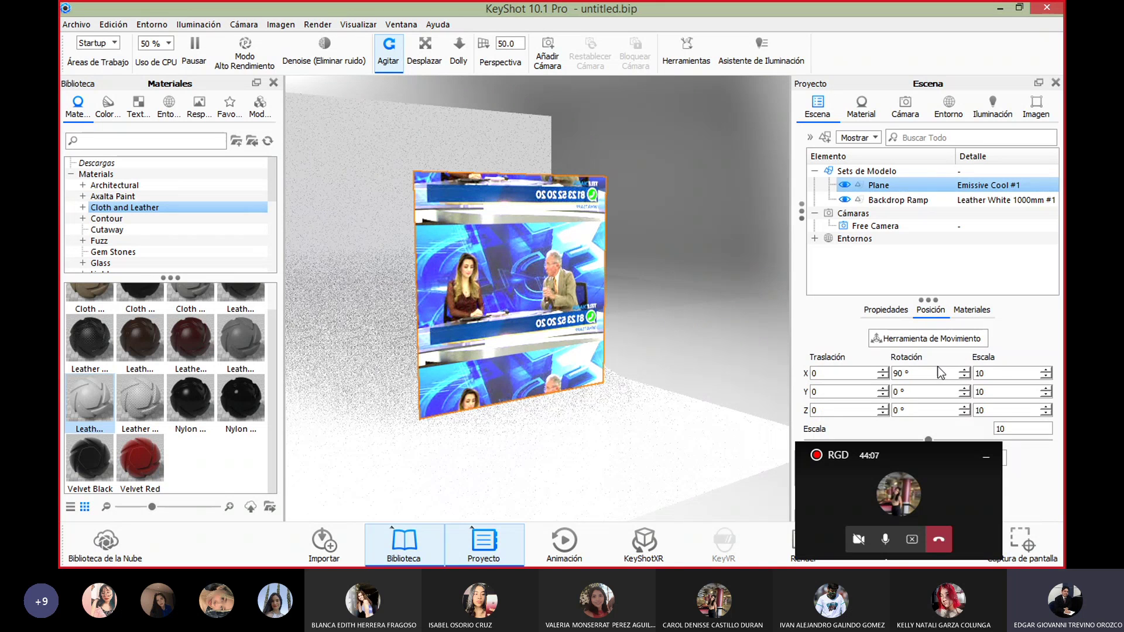
pyautogui.click(1046, 407)
pyautogui.click(1045, 408)
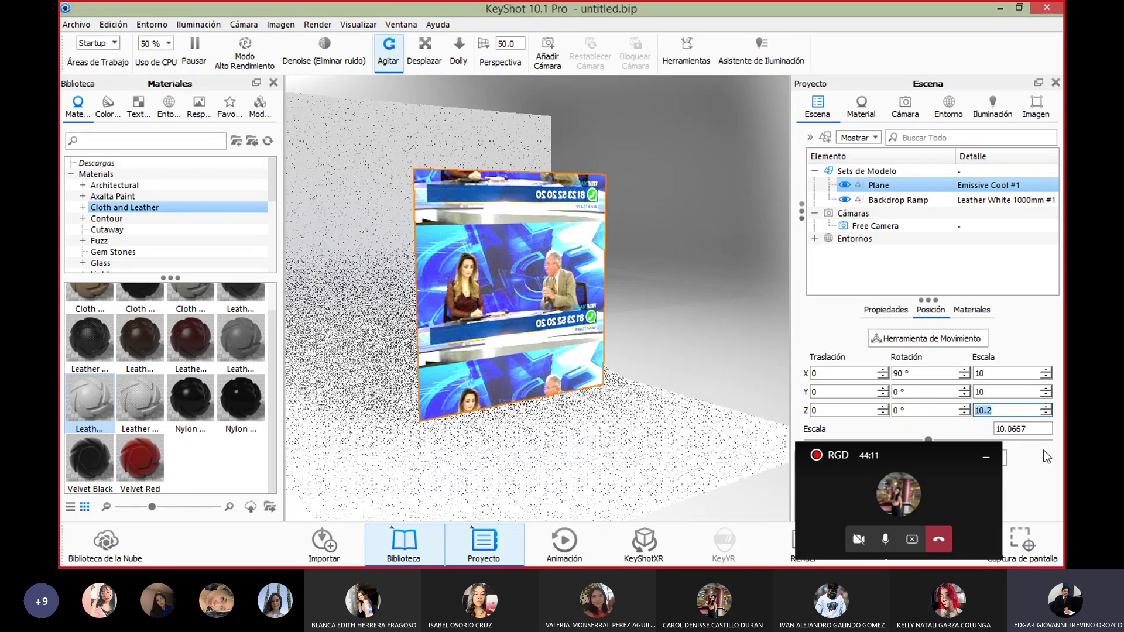
pyautogui.click(1045, 413)
pyautogui.click(1046, 414)
pyautogui.click(1045, 414)
pyautogui.click(1045, 413)
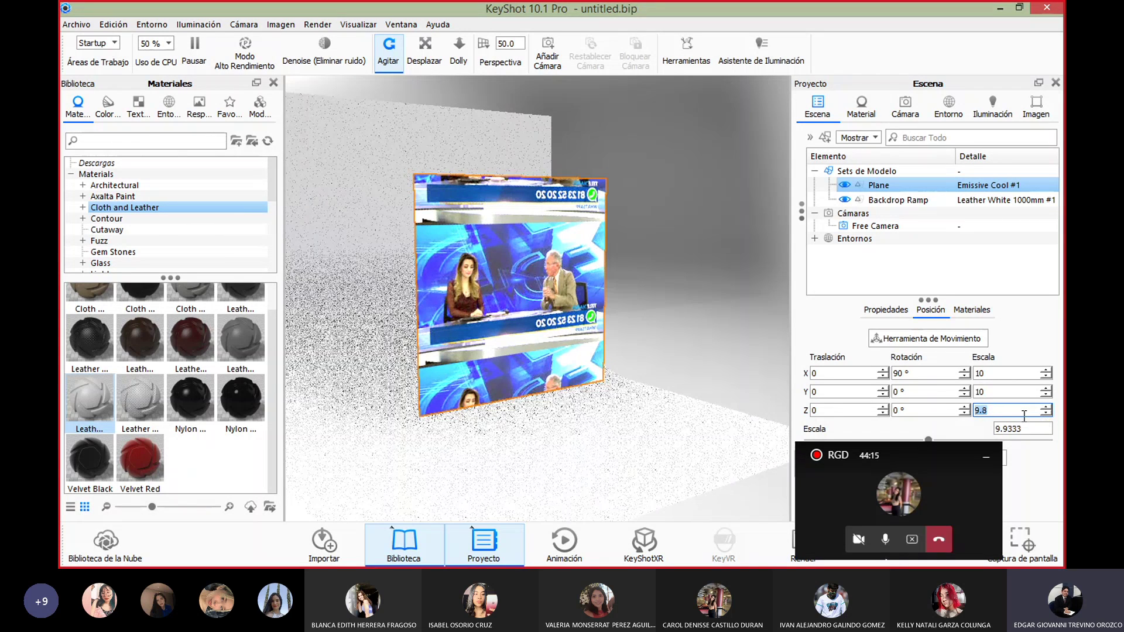
pyautogui.write('5')
pyautogui.press('Return')
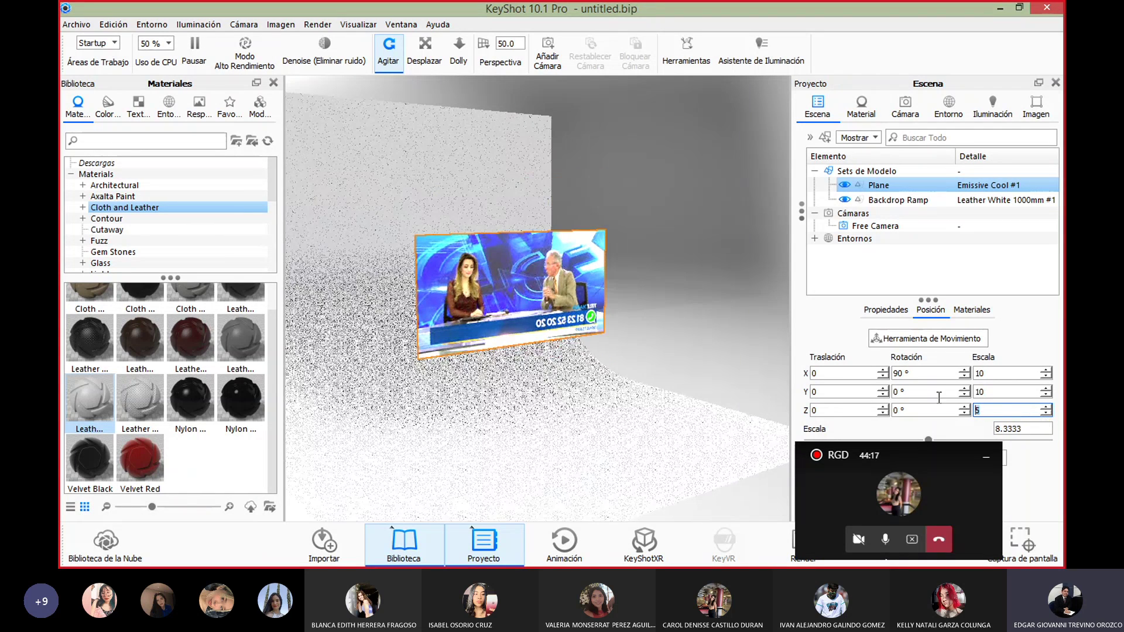
# Open the still image render settings and set the output folder to the desktop.
pyautogui.rightClick(641, 301)
pyautogui.click(616, 227)
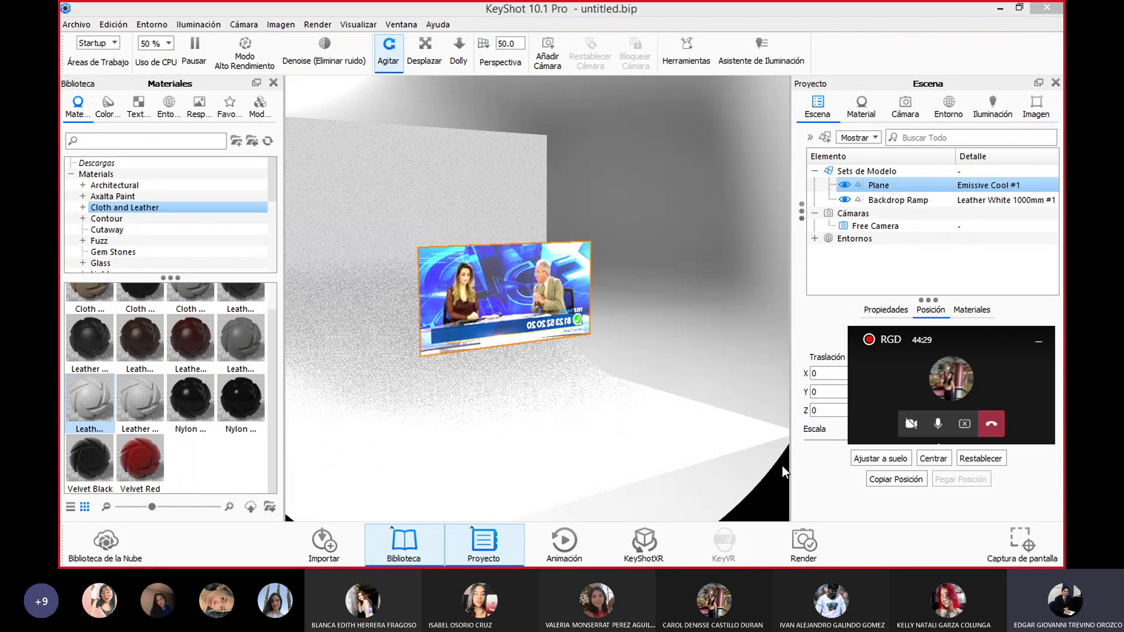
pyautogui.click(803, 541)
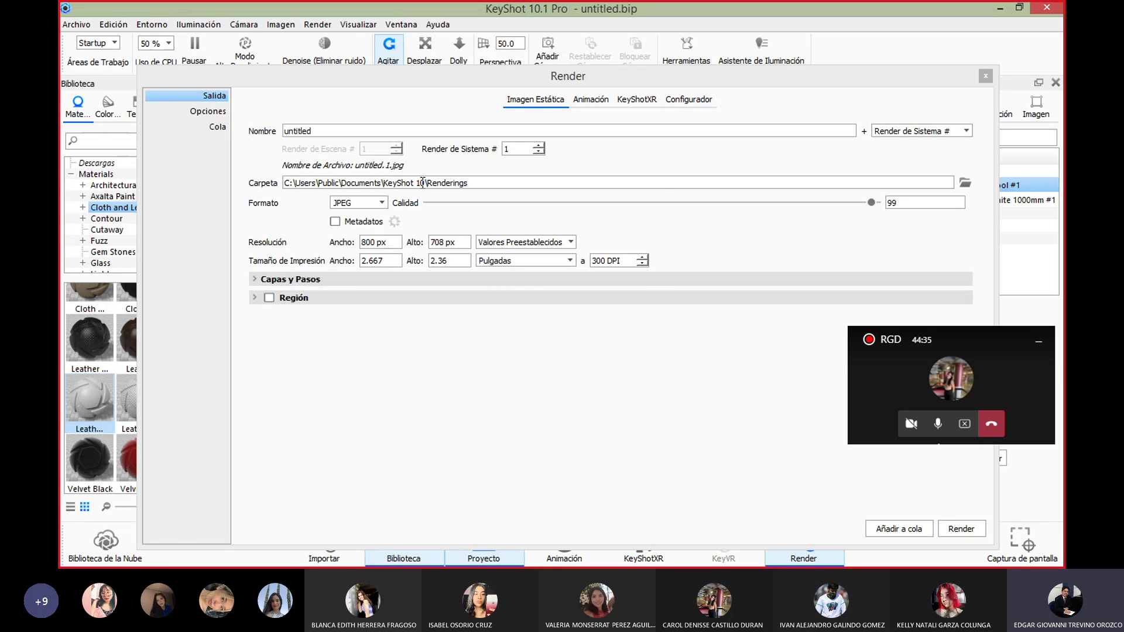
pyautogui.click(965, 183)
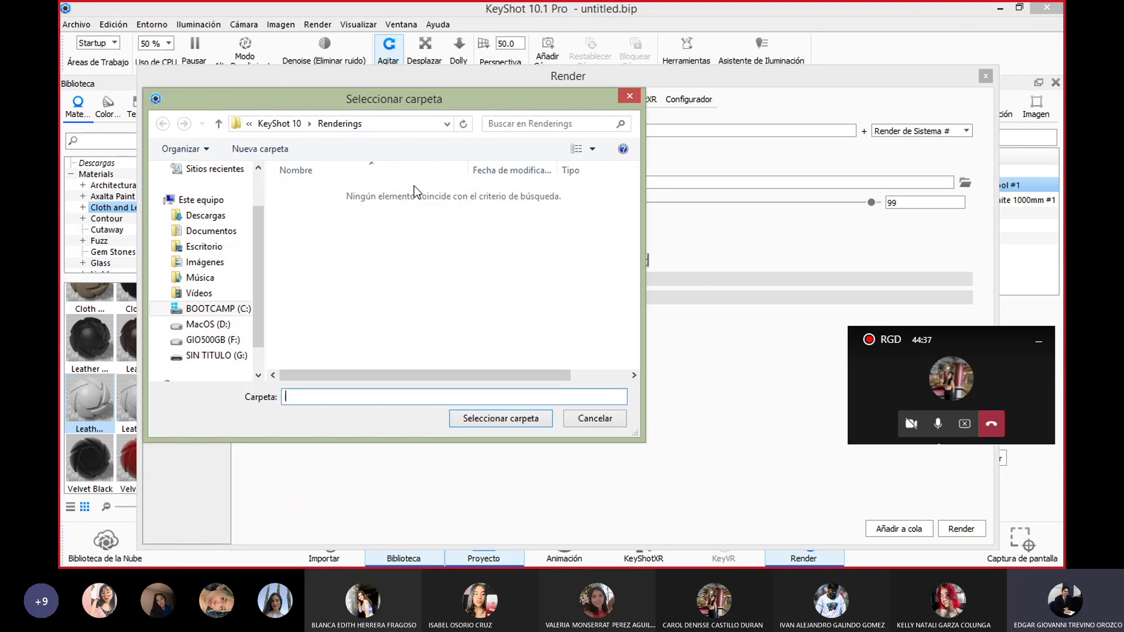
pyautogui.click(211, 246)
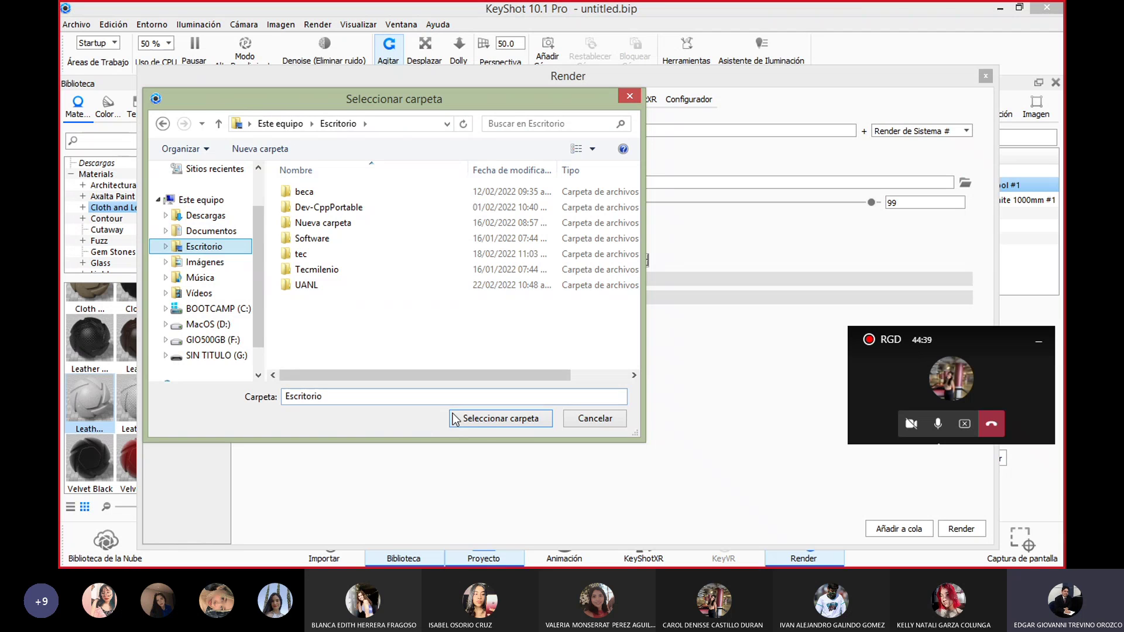
pyautogui.click(493, 418)
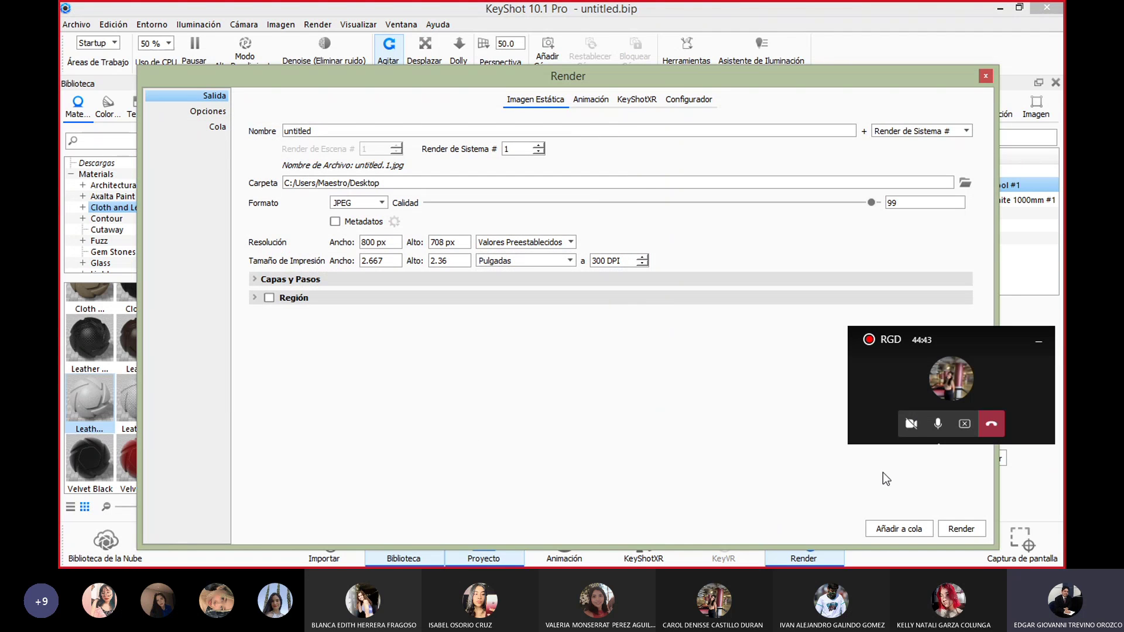
# Start a test render of the still image, then stop it without saving and close the render windows.
pyautogui.click(960, 529)
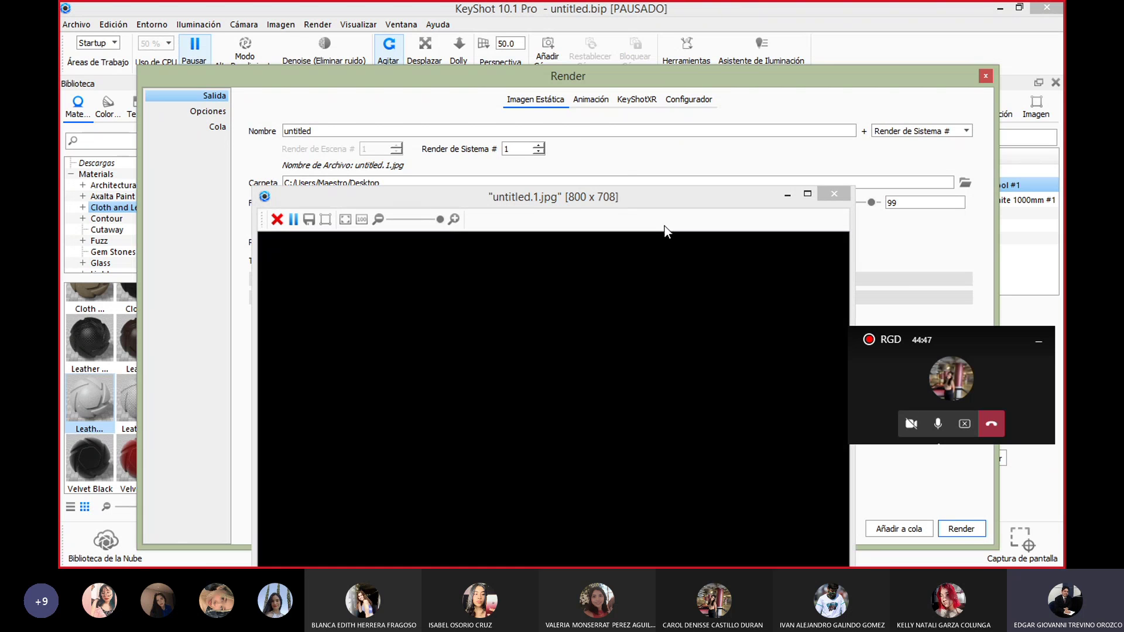
pyautogui.moveTo(621, 203); pyautogui.dragTo(585, 104)
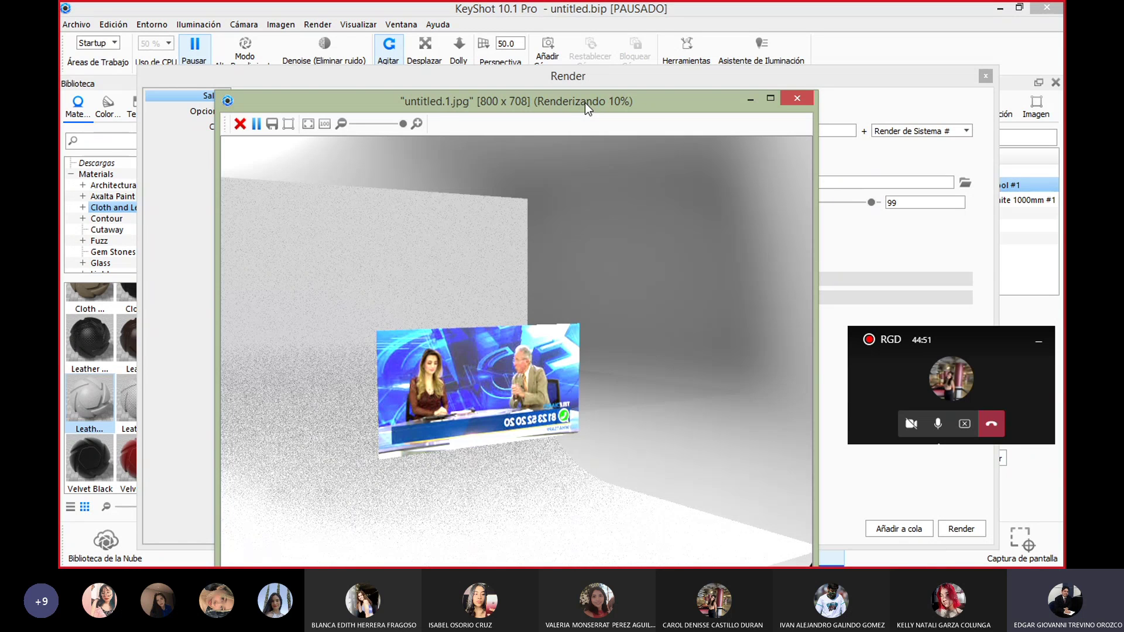
pyautogui.click(805, 97)
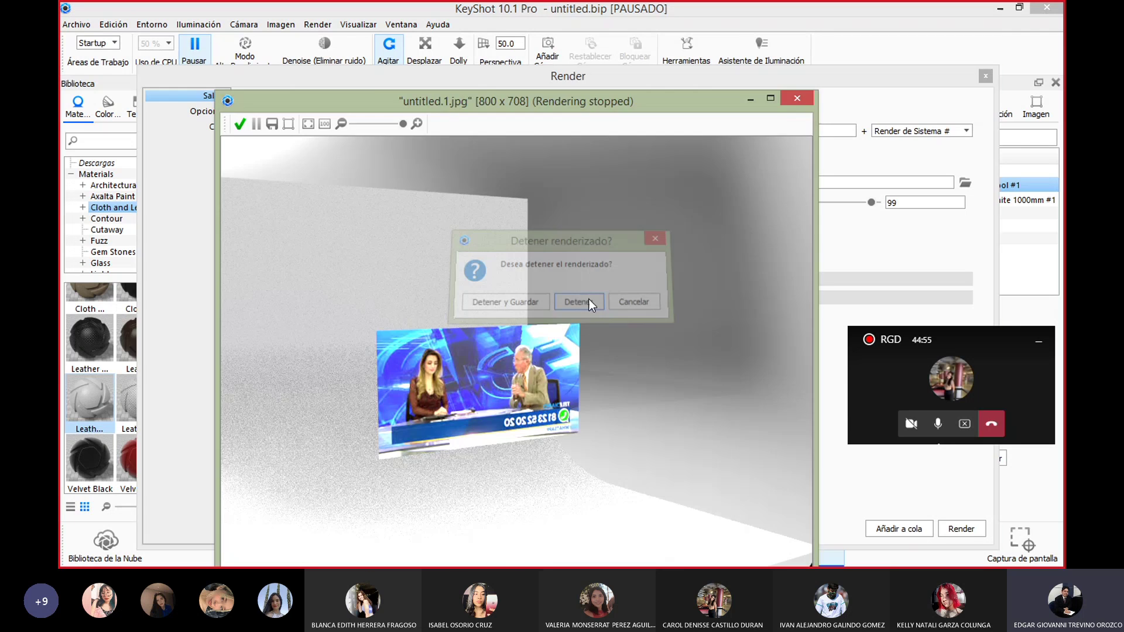
pyautogui.click(589, 300)
pyautogui.click(986, 77)
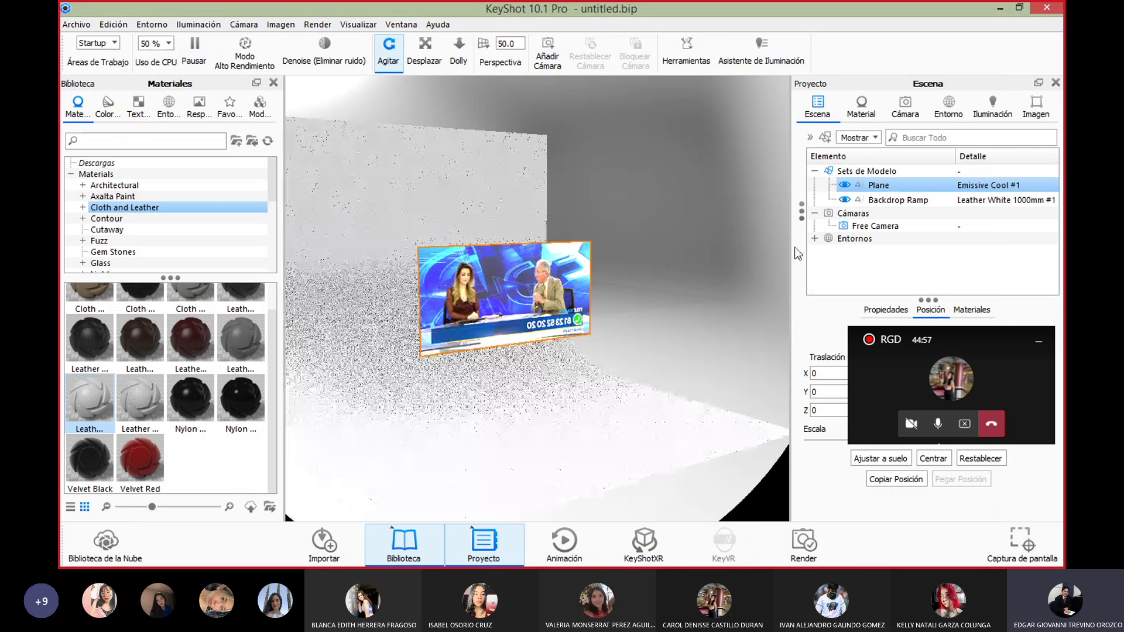
# Lower the startup.hdr environment's brightness to 0.074 to darken the scene around the plane.
pyautogui.click(931, 117)
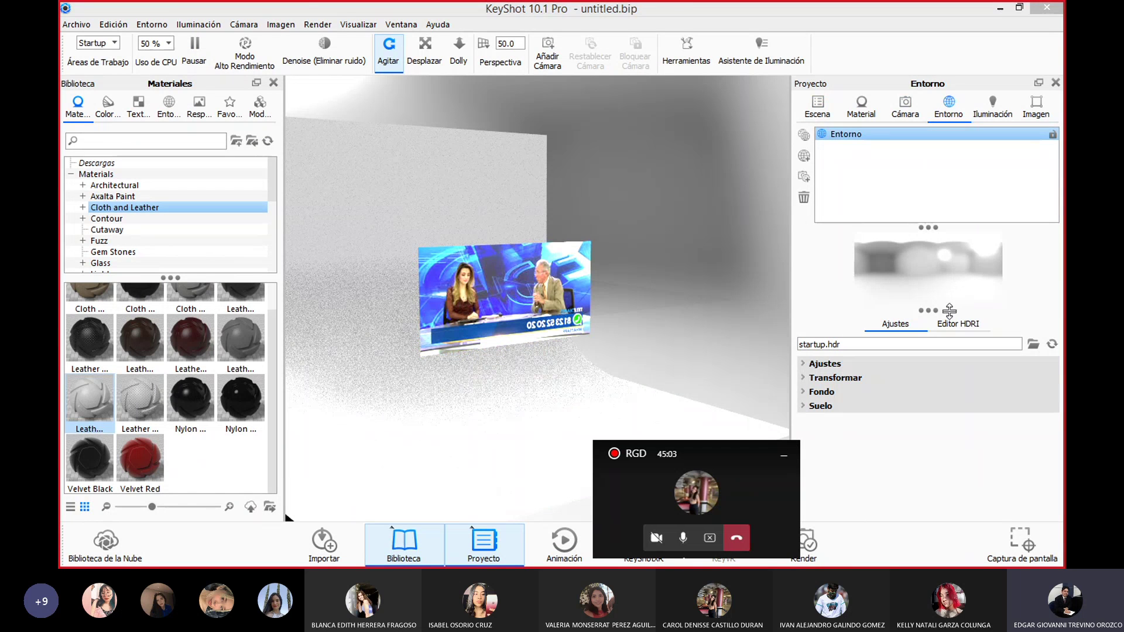
pyautogui.click(985, 120)
pyautogui.click(949, 108)
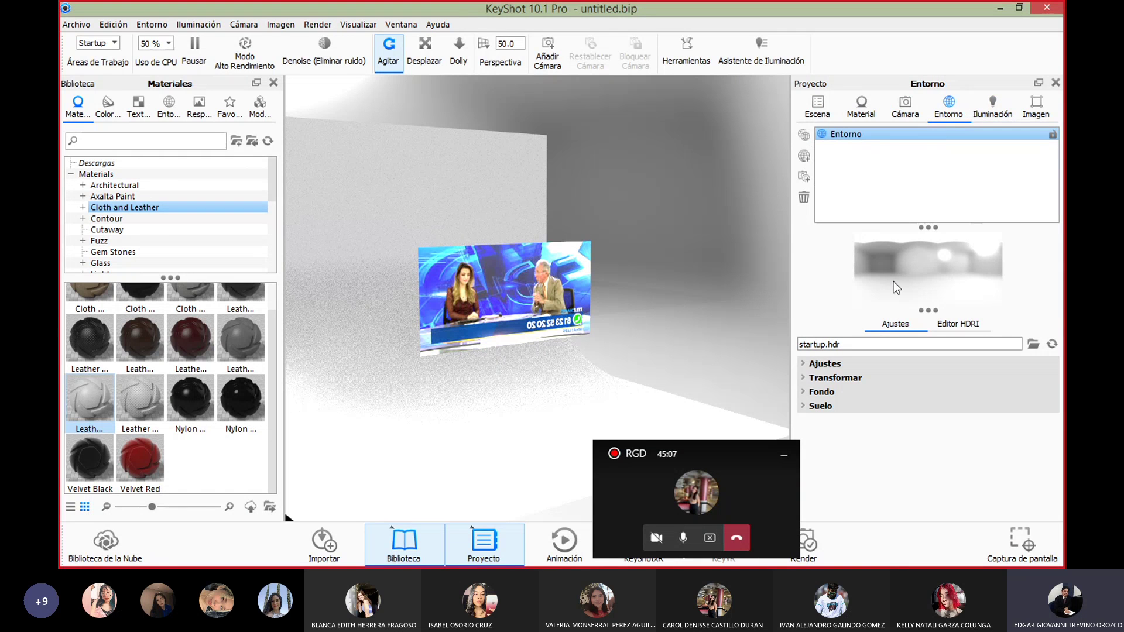
pyautogui.click(844, 366)
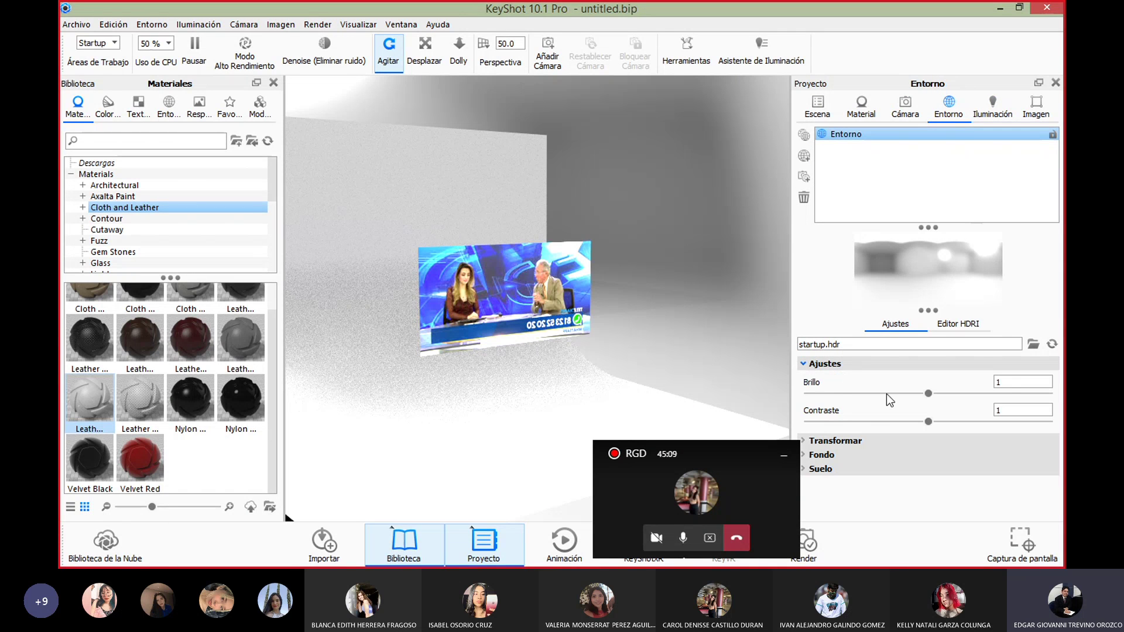
pyautogui.moveTo(930, 393); pyautogui.dragTo(854, 394)
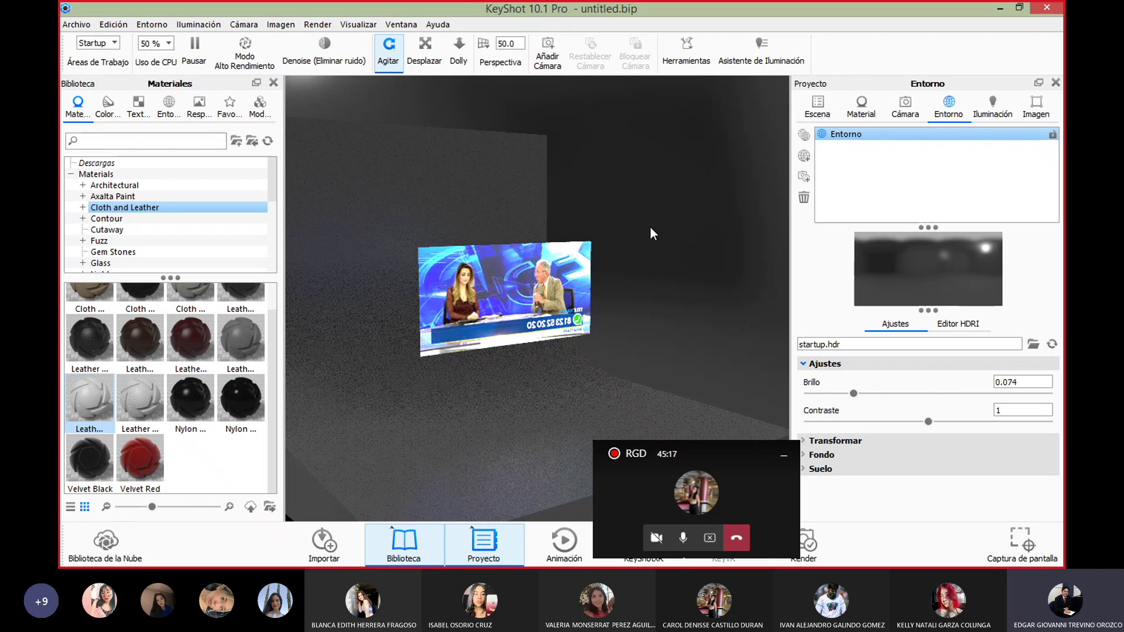
# Raise the intensity of the plane's Emissive Cool #1 material to 5.574.
pyautogui.click(851, 114)
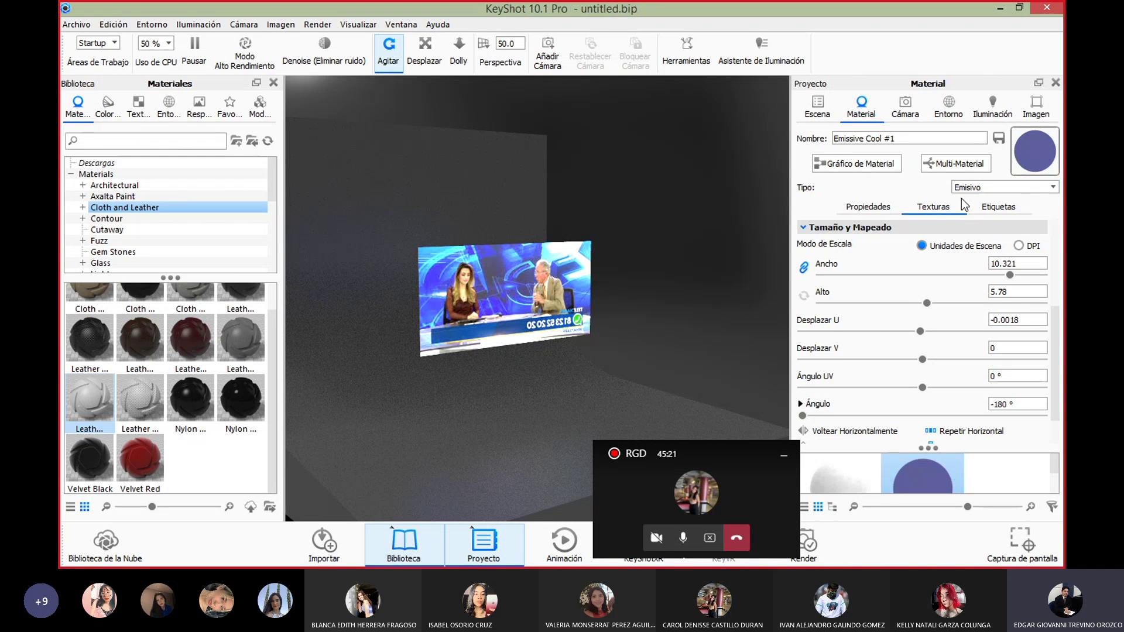
pyautogui.click(869, 206)
pyautogui.moveTo(929, 237); pyautogui.dragTo(997, 237)
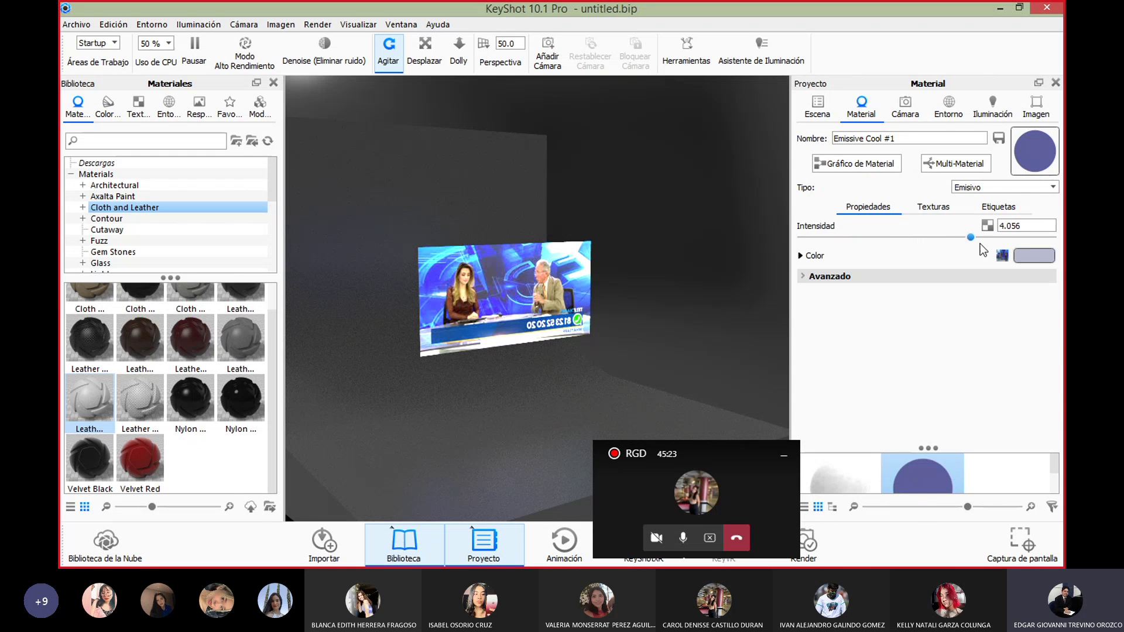
pyautogui.moveTo(998, 238); pyautogui.dragTo(1035, 236)
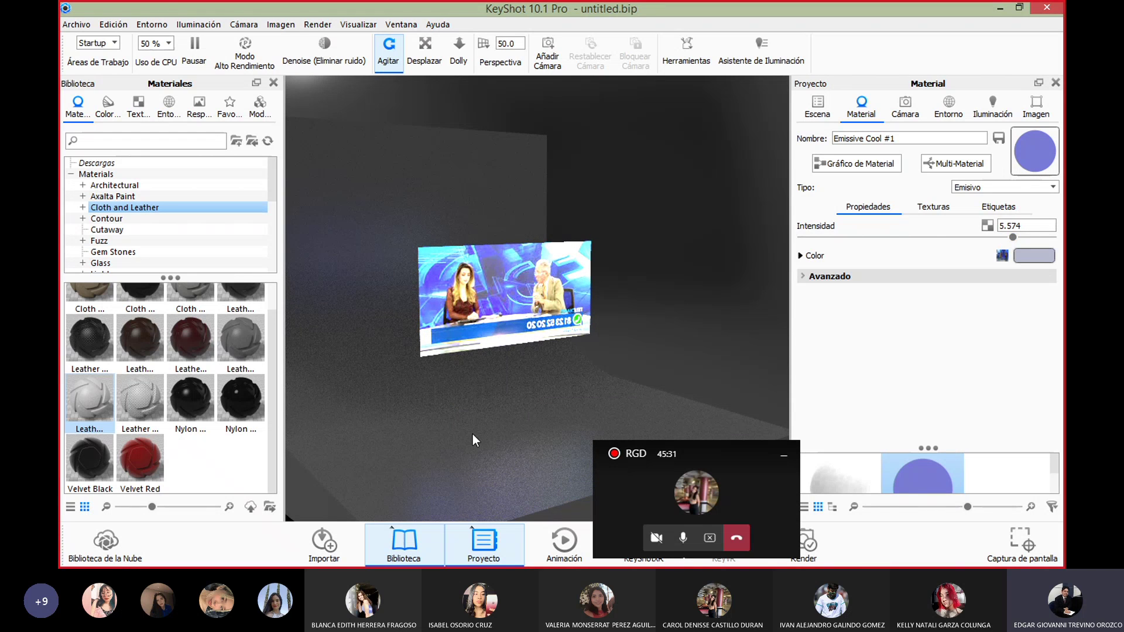
# View the plane from its other side and open its position settings in the scene.
pyautogui.rightClick(595, 350)
pyautogui.moveTo(645, 282); pyautogui.dragTo(411, 305)
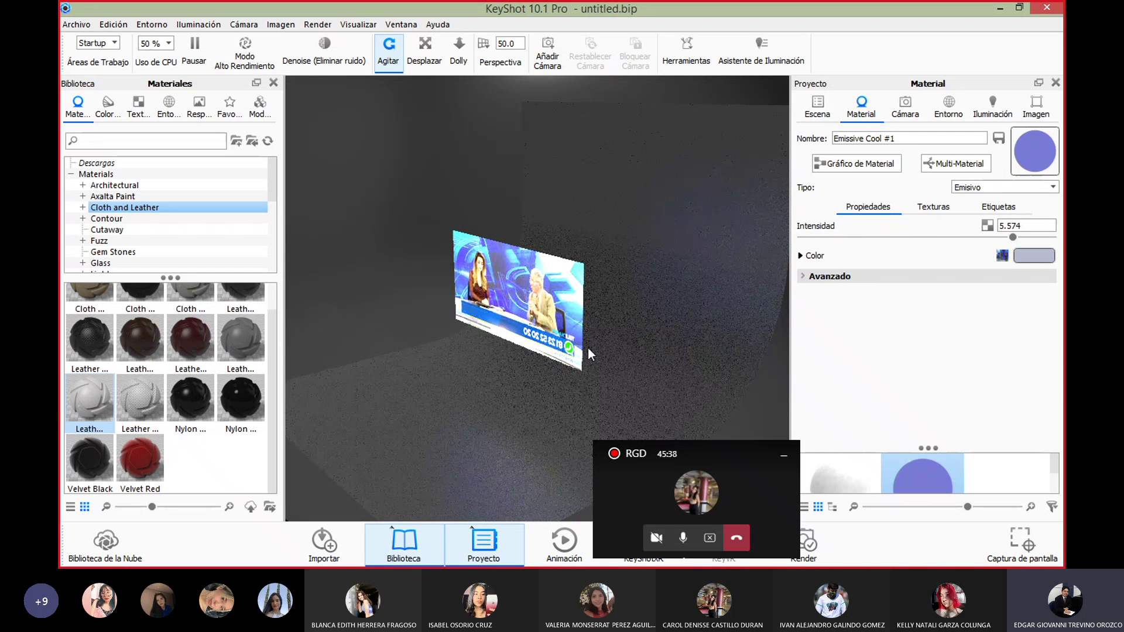
pyautogui.moveTo(506, 369); pyautogui.dragTo(488, 332)
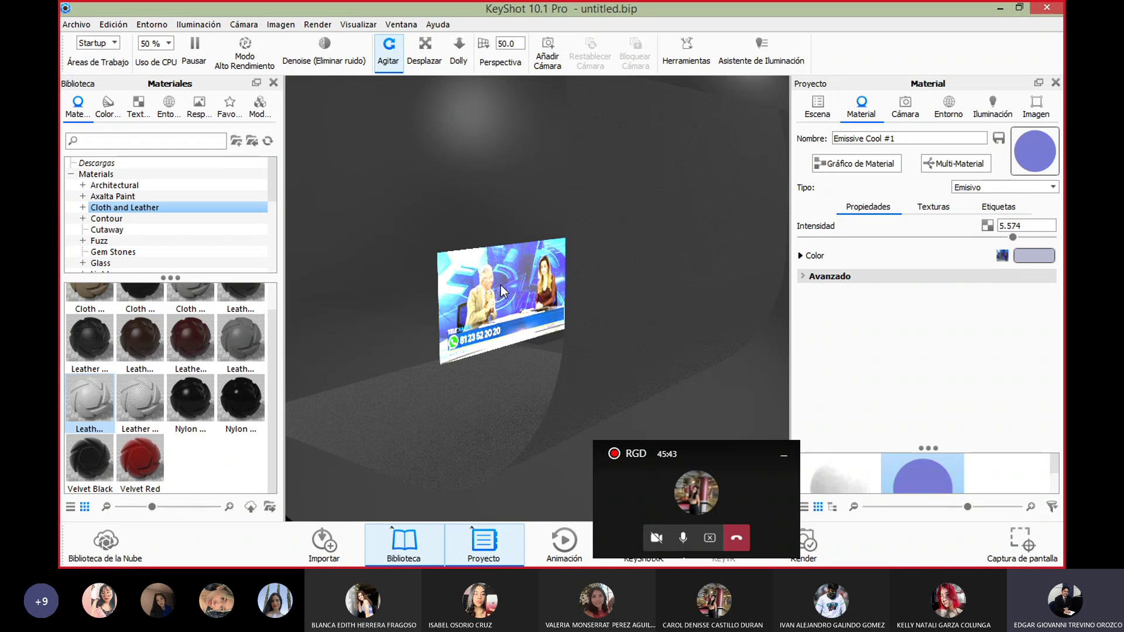
pyautogui.click(817, 107)
pyautogui.click(849, 191)
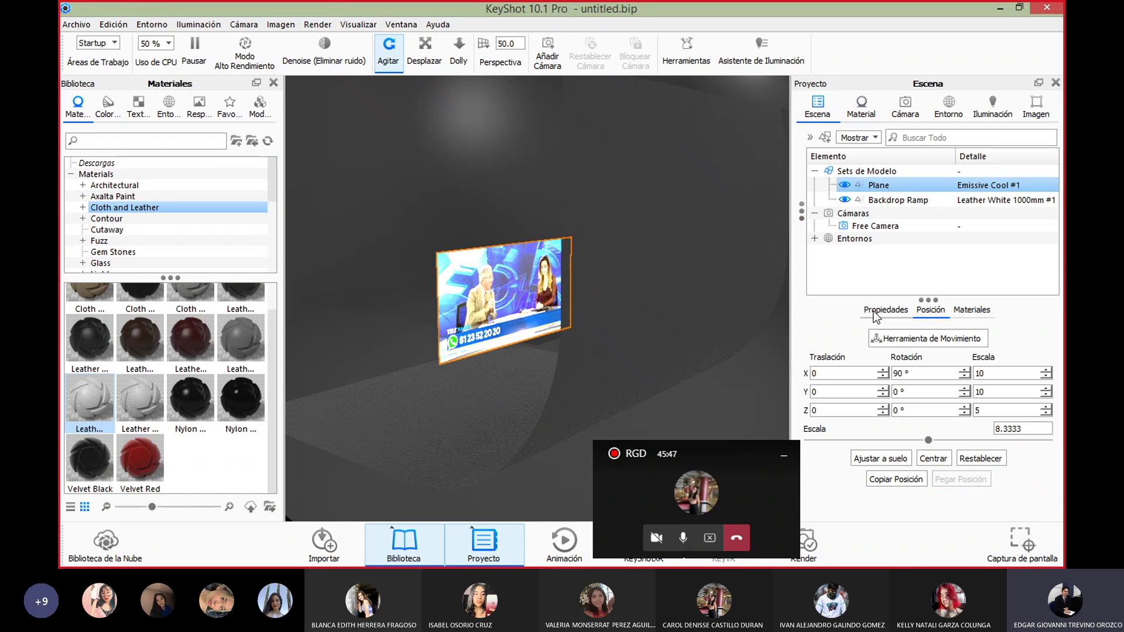
# Try a 180° rotation about Z on the Plane.
pyautogui.moveTo(913, 369); pyautogui.dragTo(887, 370)
pyautogui.moveTo(920, 407); pyautogui.dragTo(881, 408)
pyautogui.write('180')
pyautogui.press('Return')
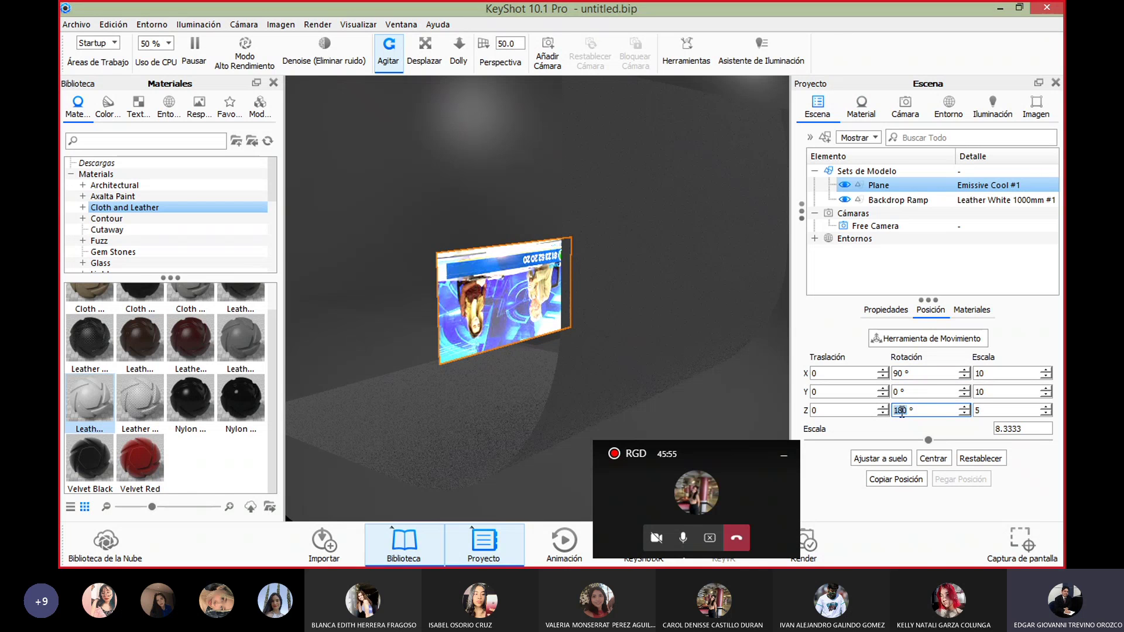
# Turn the Plane around to a rotation of X -90°, Y 0° and Z 180° so its image reads correctly from the front.
pyautogui.click(911, 392)
pyautogui.moveTo(913, 392); pyautogui.dragTo(882, 396)
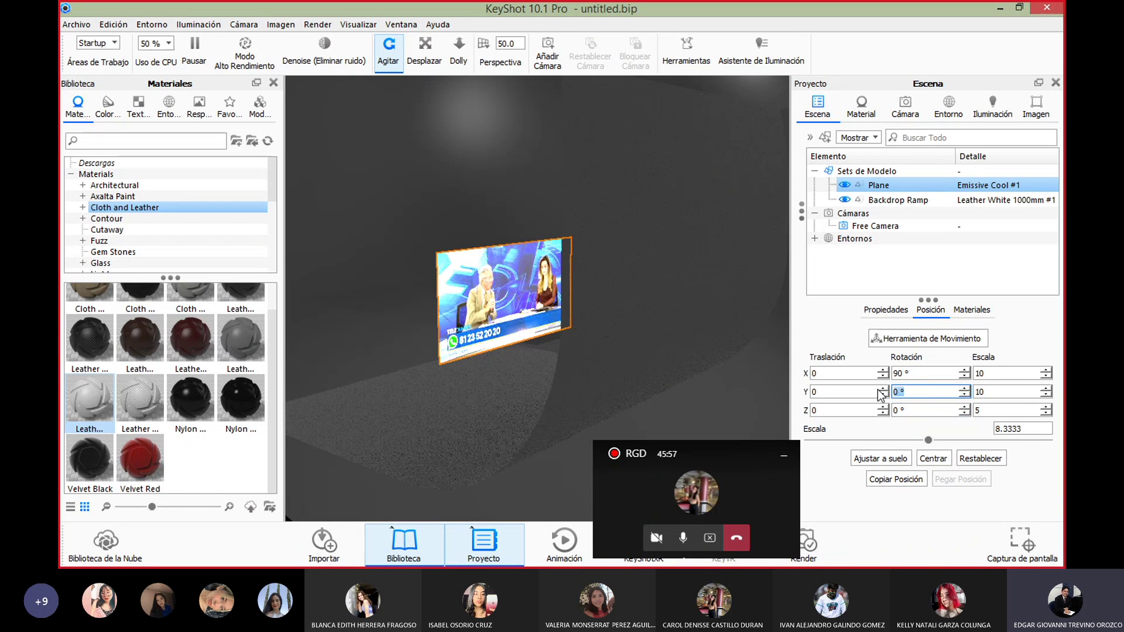
pyautogui.press('Return')
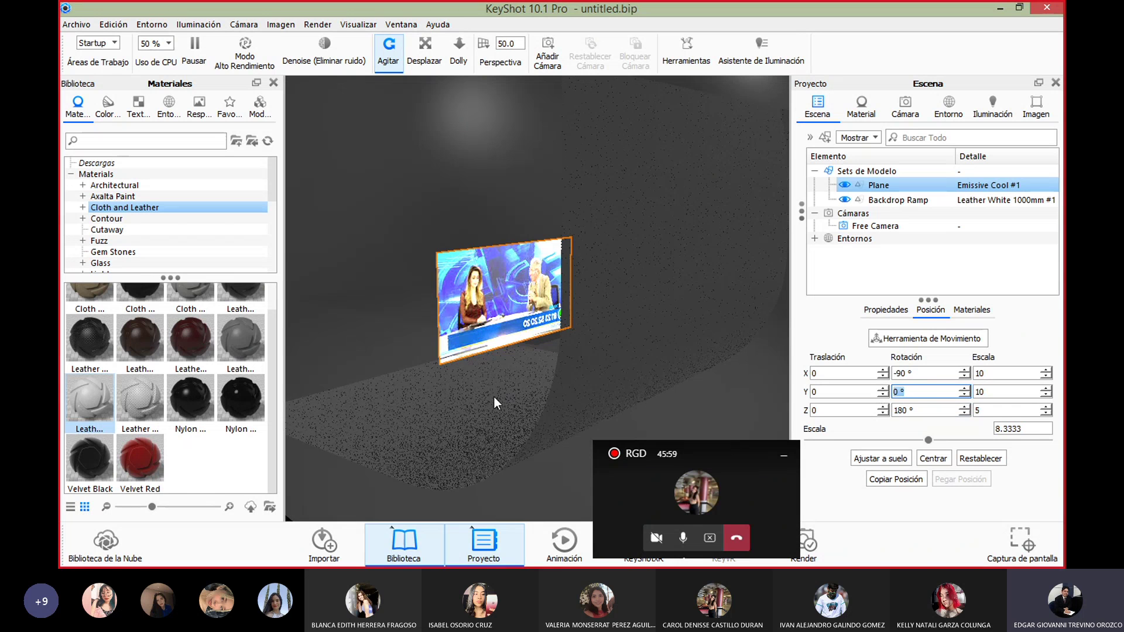
# Examine the turned plane and its glow from the front, and review the emissive material's color texture settings.
pyautogui.moveTo(454, 382); pyautogui.dragTo(468, 287)
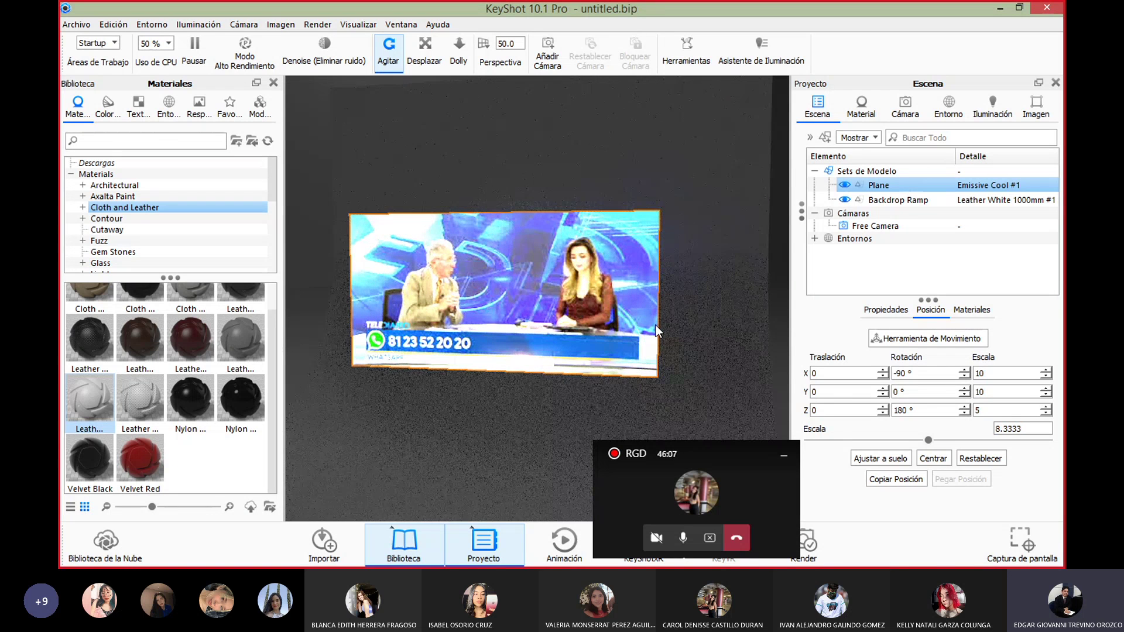
pyautogui.moveTo(655, 324); pyautogui.dragTo(539, 355)
pyautogui.scroll(-5, 539, 355)
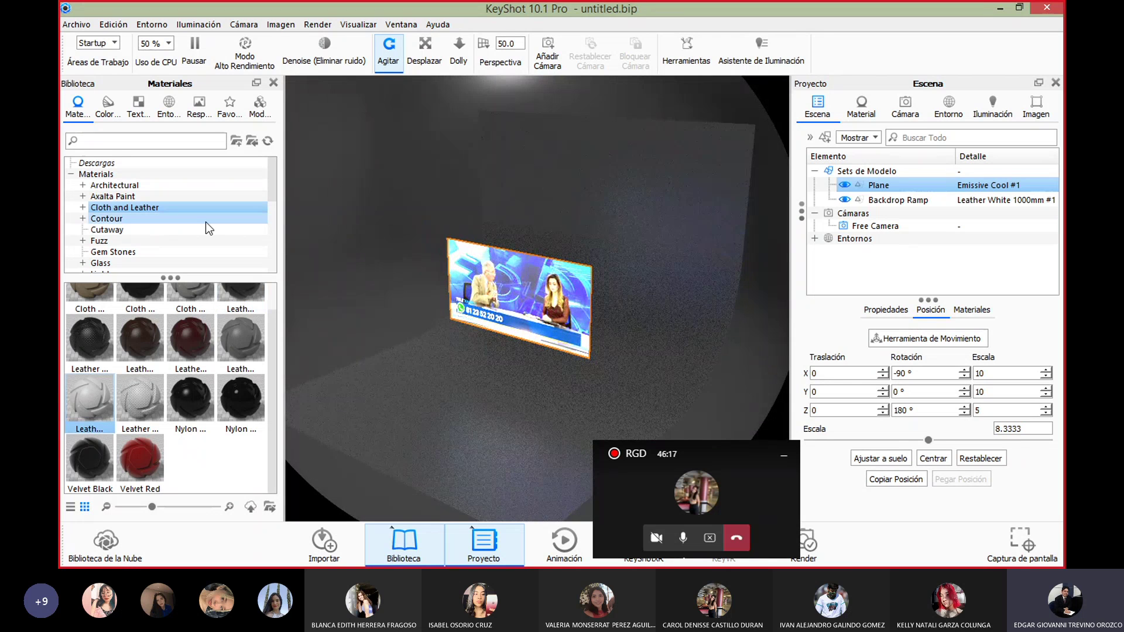
pyautogui.press('m')
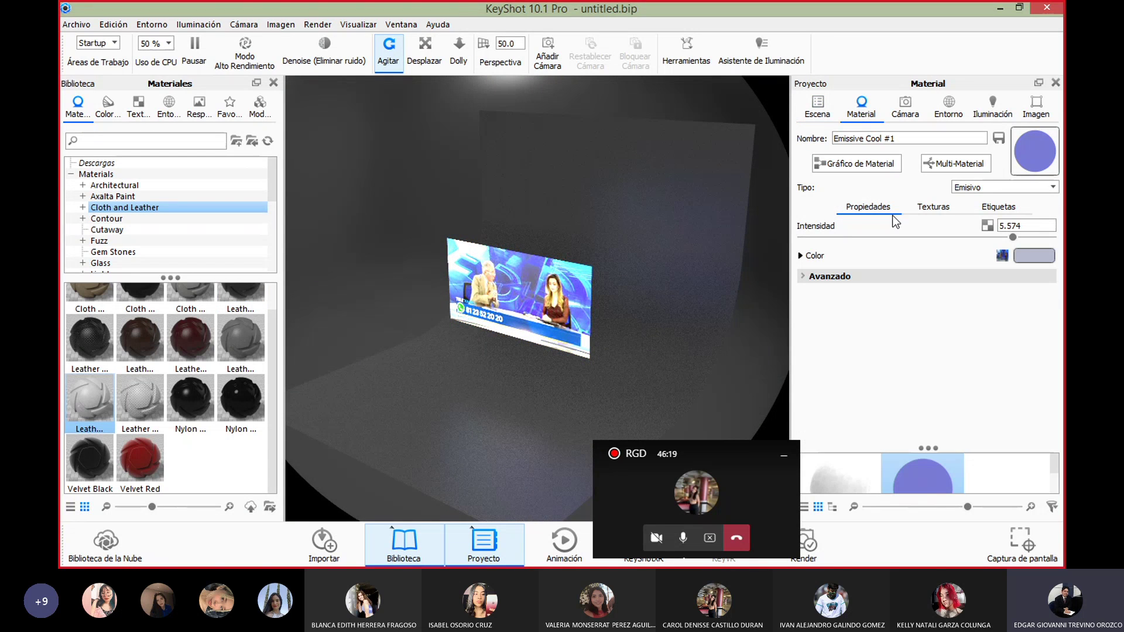
pyautogui.click(930, 210)
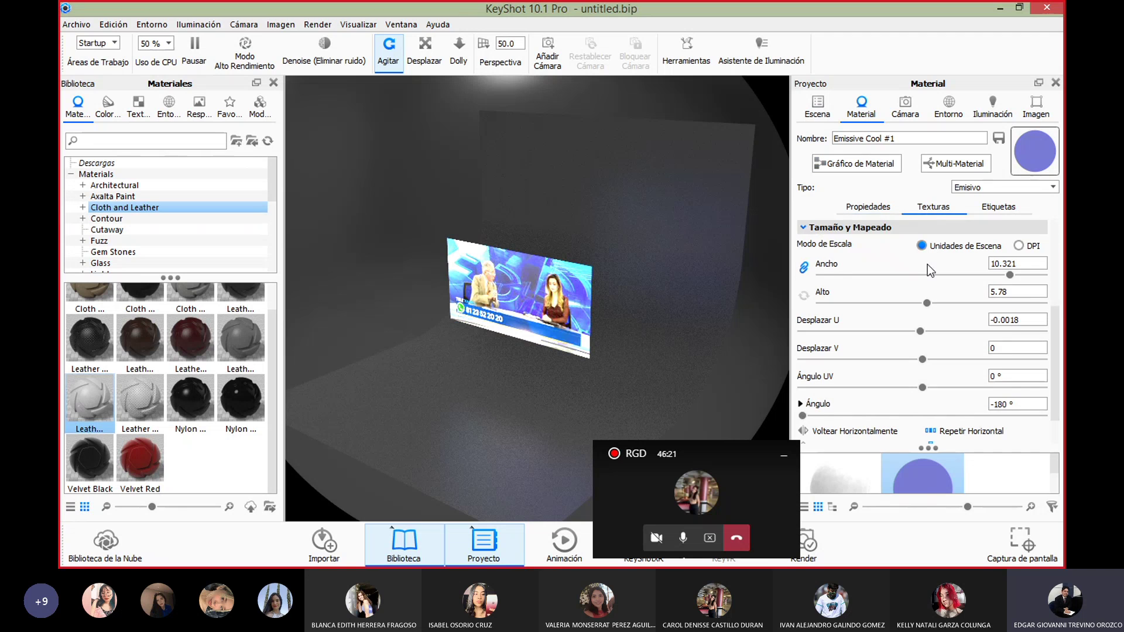
pyautogui.scroll(1, 903, 248)
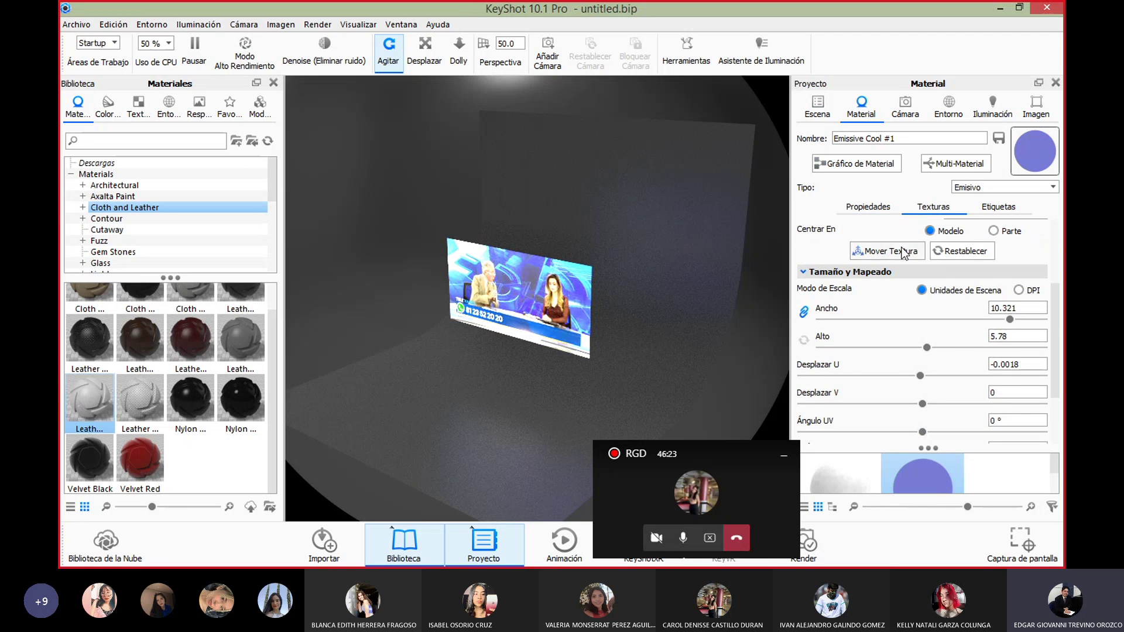
pyautogui.scroll(3, 906, 252)
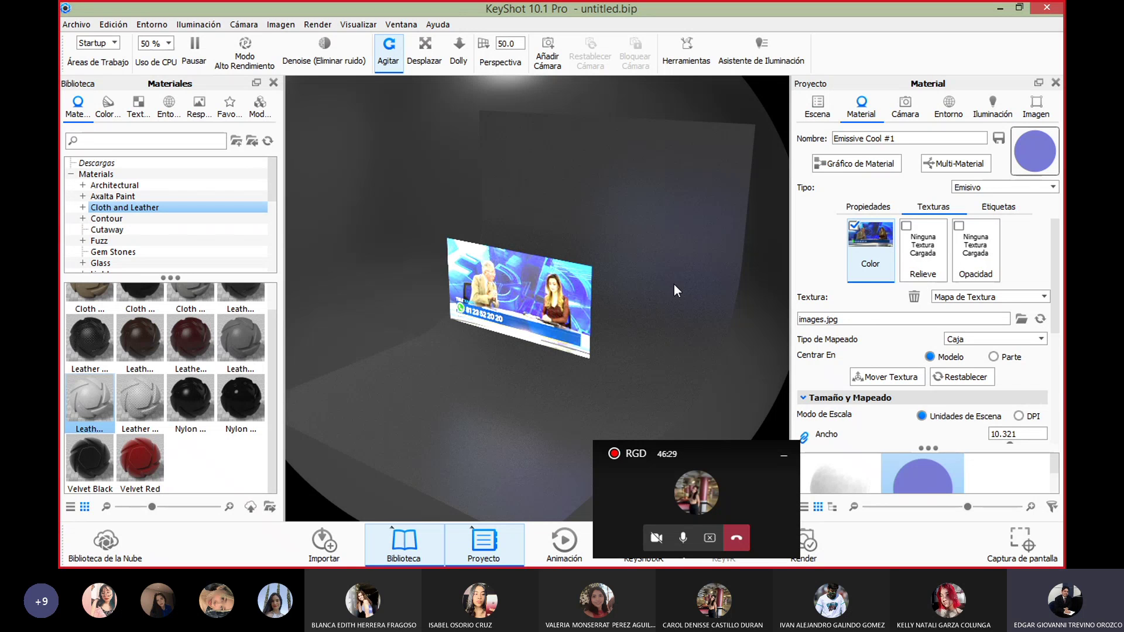
# Minimize the KeyShot window to reveal the desktop.
pyautogui.click(553, 178)
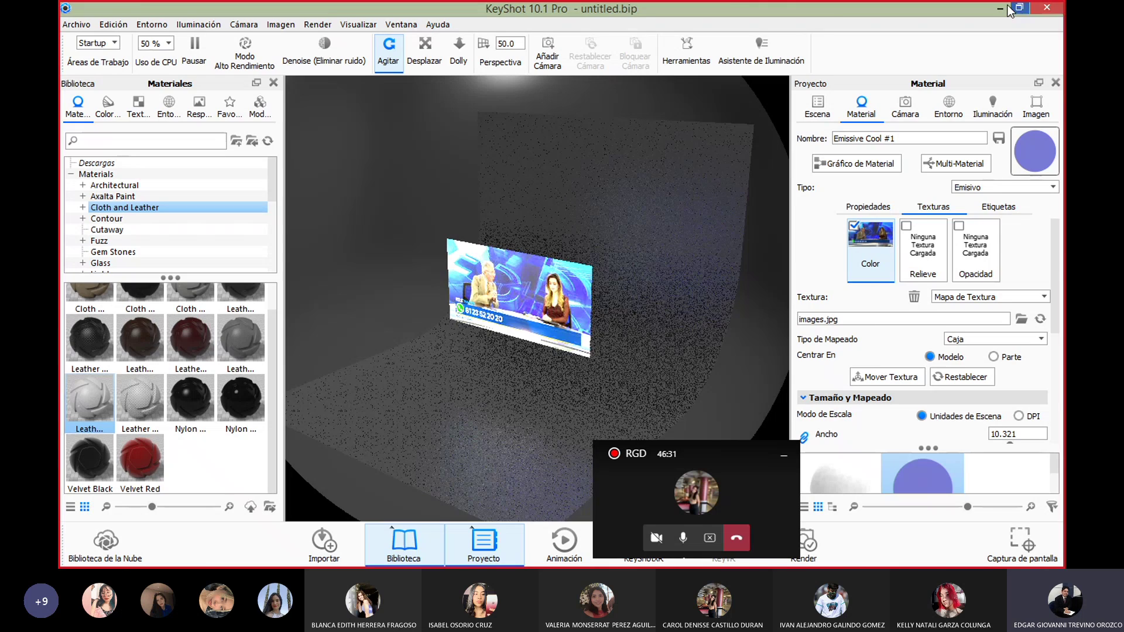
pyautogui.click(1004, 10)
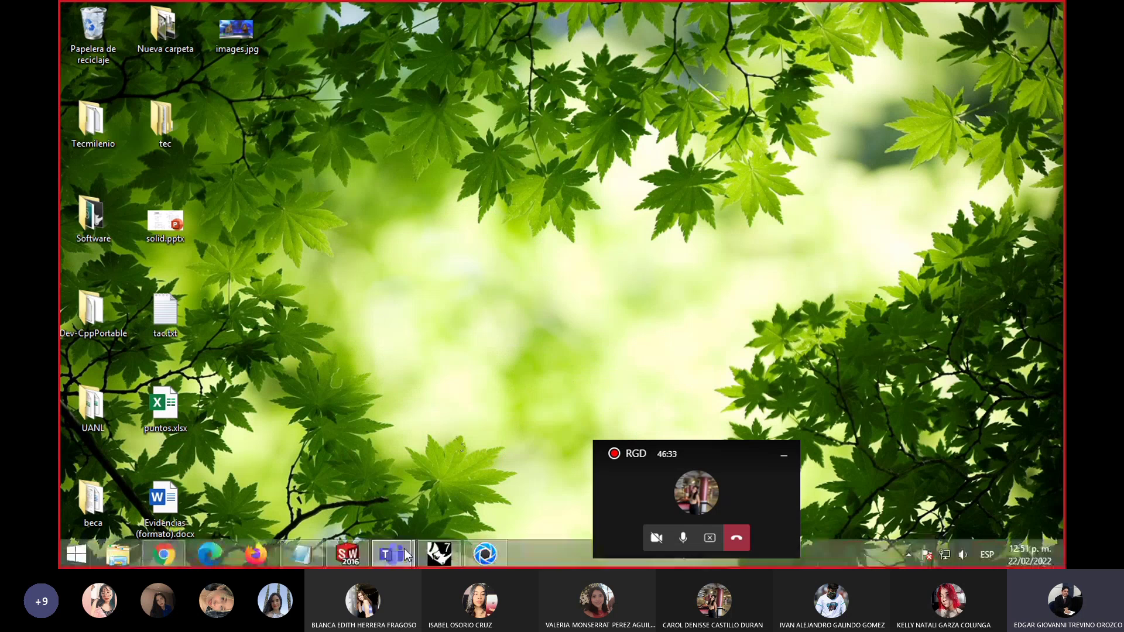